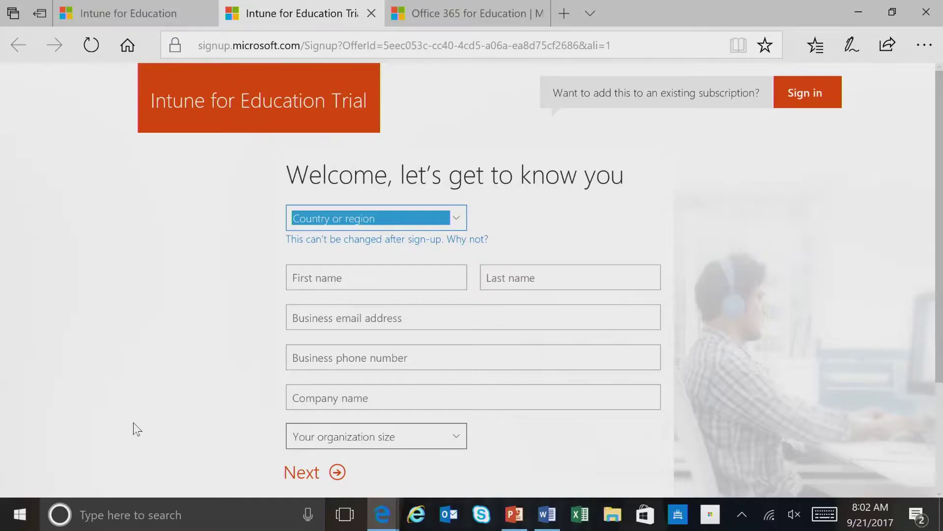
- Enter United States, first and last name, email, phone, company Microsoft and size 1 person, then submit
{"action": "left_click", "coordinate": [458, 220]}
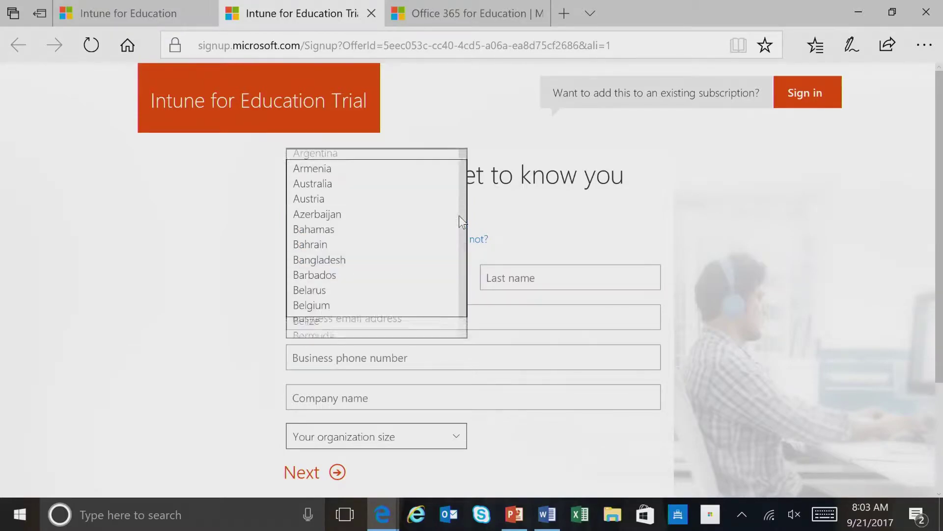
{"action": "scroll", "coordinate": [461, 228], "scroll_direction": "down", "scroll_amount": 5}
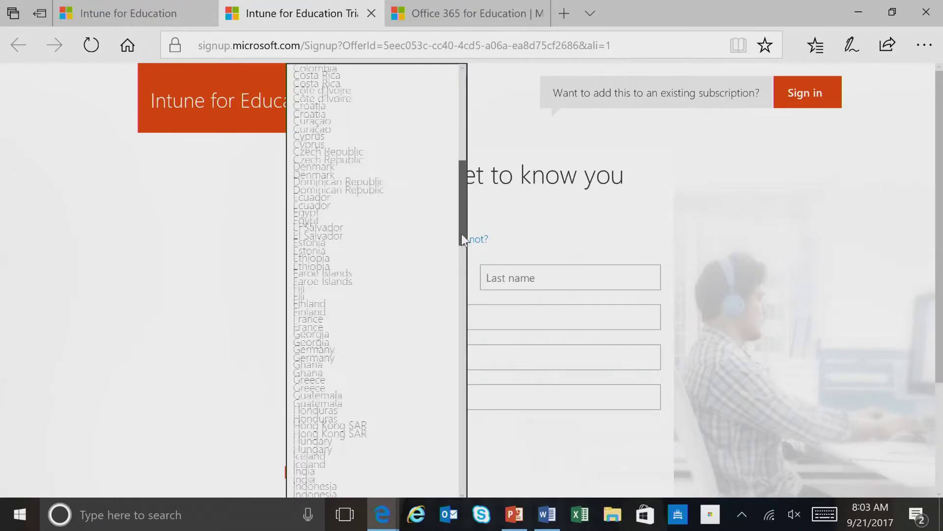
{"action": "mouse_move", "coordinate": [463, 238]}
{"action": "left_mouse_down"}
{"action": "mouse_move", "coordinate": [446, 413]}
{"action": "mouse_move", "coordinate": [458, 474]}
{"action": "left_mouse_up"}
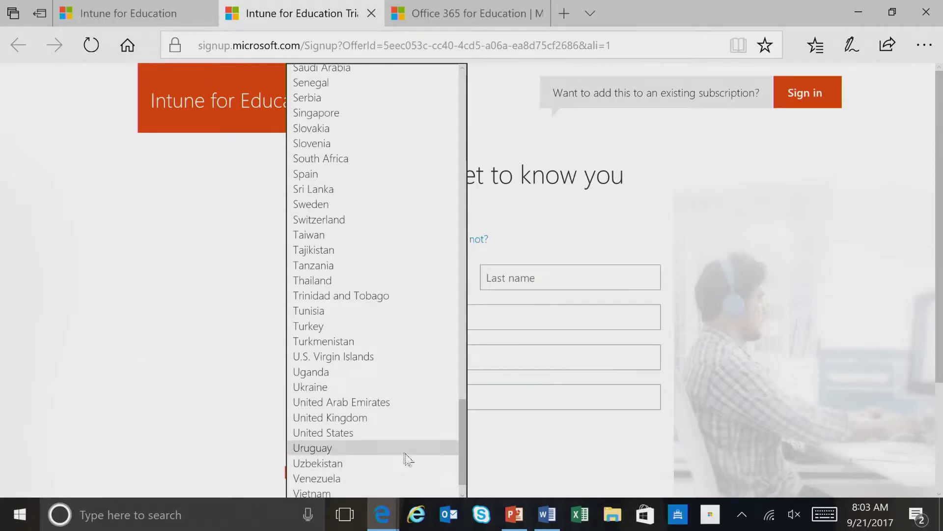
{"action": "left_click", "coordinate": [388, 433]}
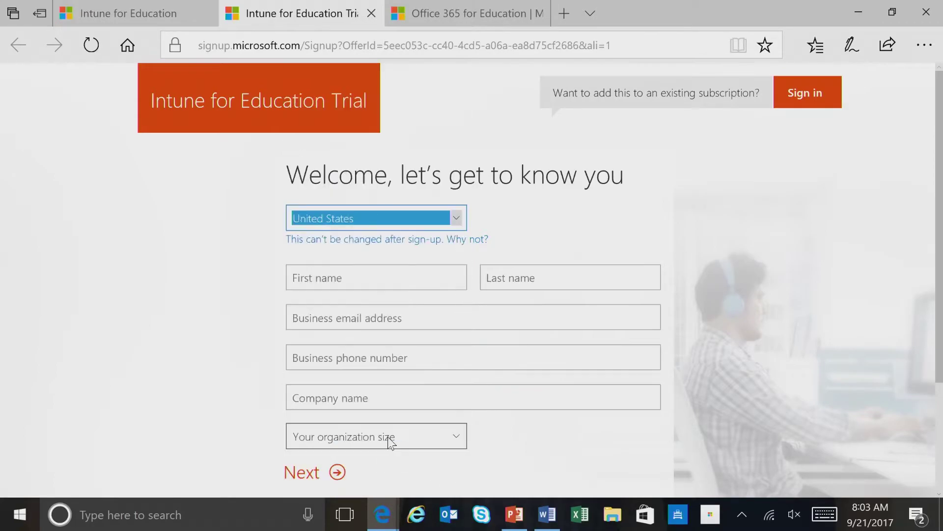
{"action": "left_click", "coordinate": [395, 283]}
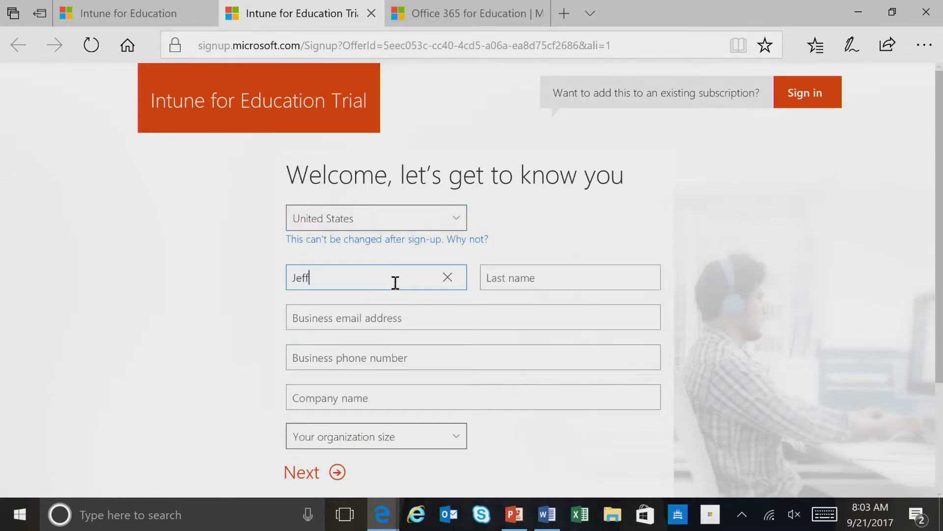
{"action": "left_click", "coordinate": [538, 273]}
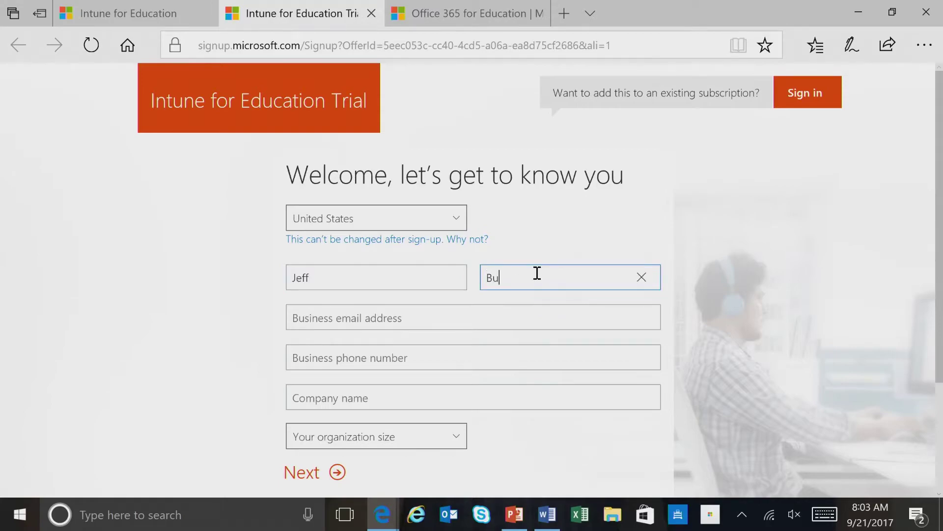
{"action": "left_click", "coordinate": [512, 311]}
{"action": "type", "text": "j"}
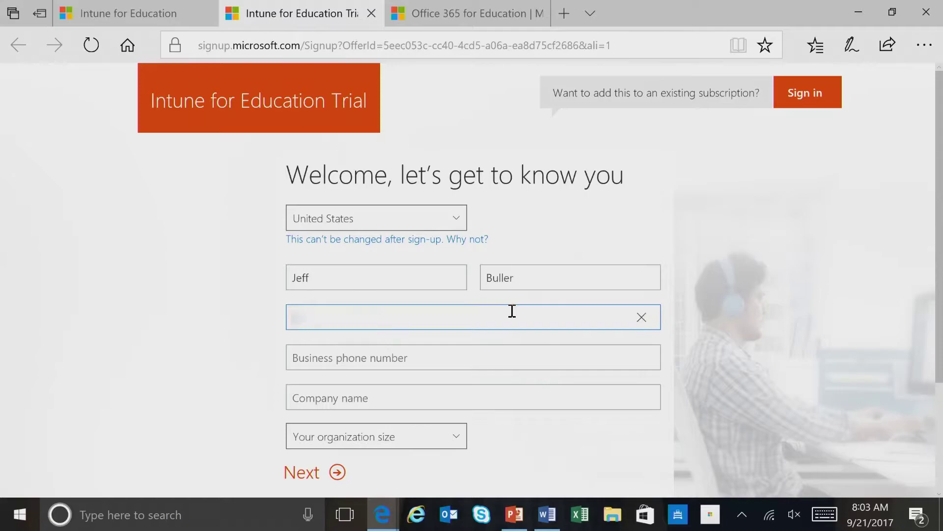
{"action": "type", "text": "f@conto"}
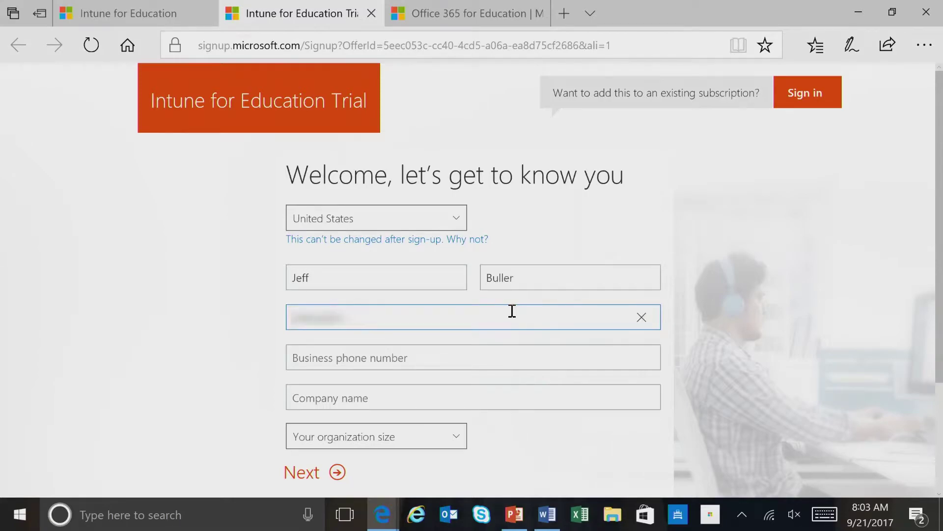
{"action": "type", "text": "so.com"}
{"action": "left_click", "coordinate": [465, 357]}
{"action": "type", "text": "555"}
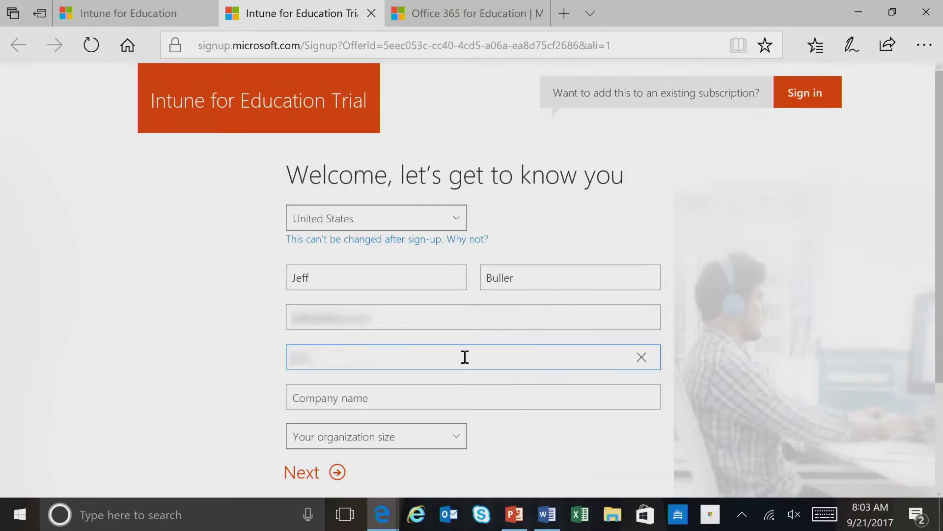
{"action": "type", "text": "-555"}
{"action": "type", "text": "-555"}
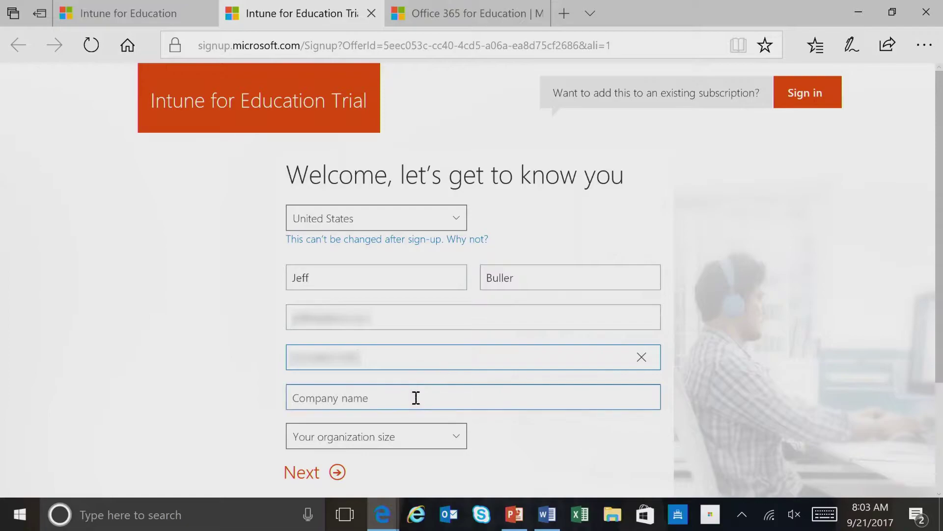
{"action": "left_click", "coordinate": [415, 397]}
{"action": "type", "text": "Microsof"}
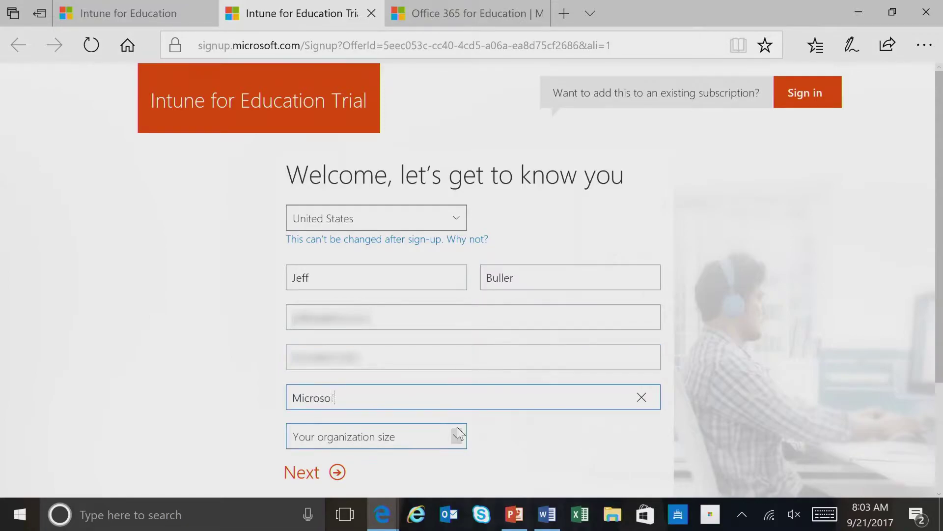
{"action": "type", "text": "t"}
{"action": "left_click", "coordinate": [458, 437]}
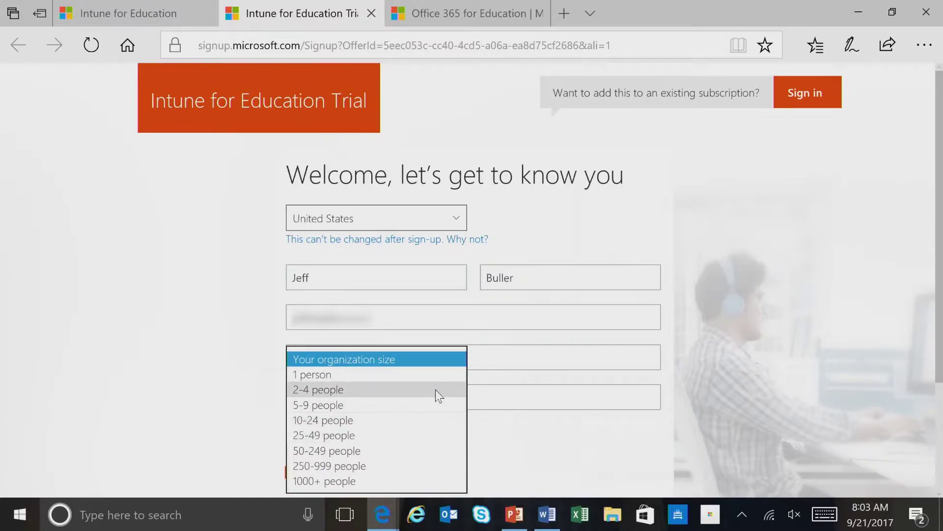
{"action": "left_click", "coordinate": [436, 374]}
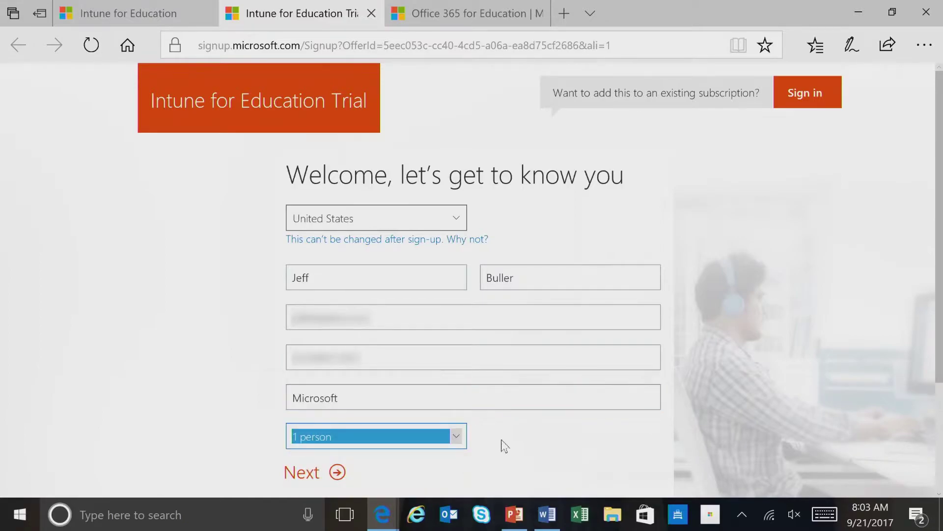
{"action": "left_click", "coordinate": [303, 472]}
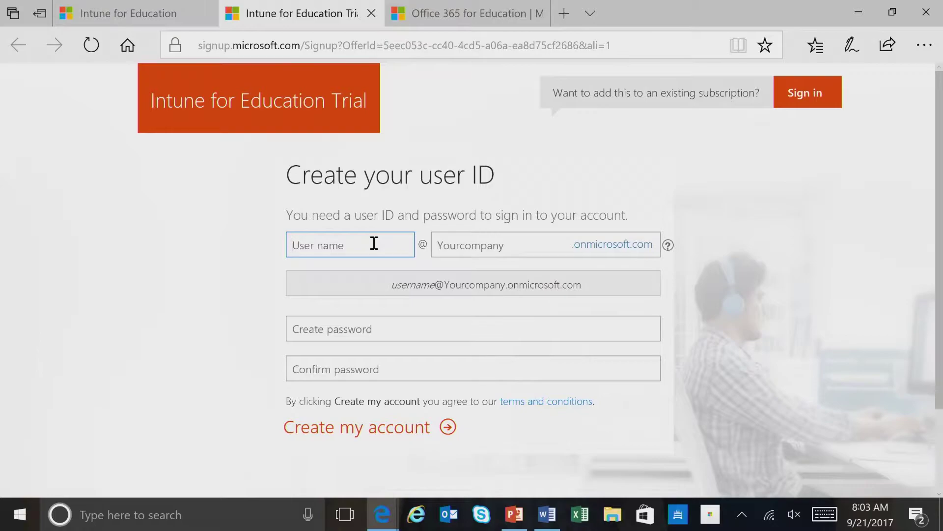
{"action": "type", "text": "j"}
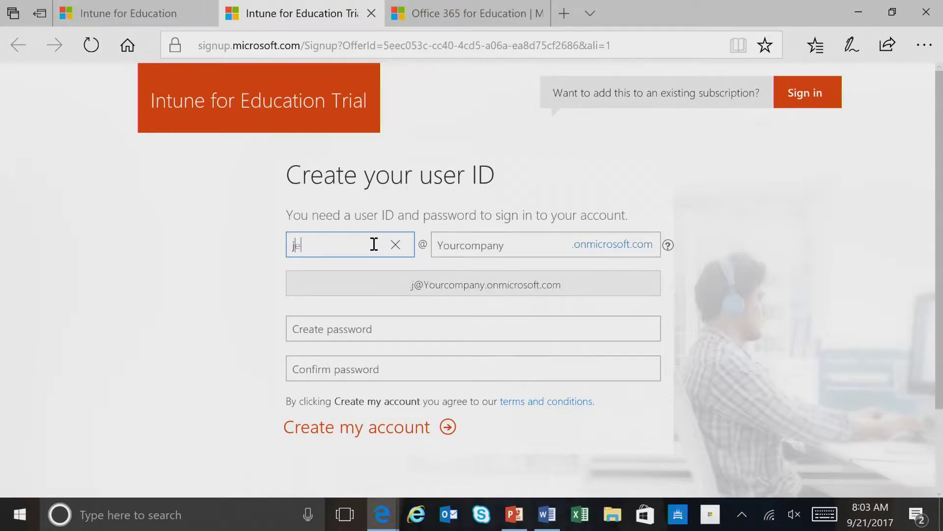
{"action": "type", "text": "effbu"}
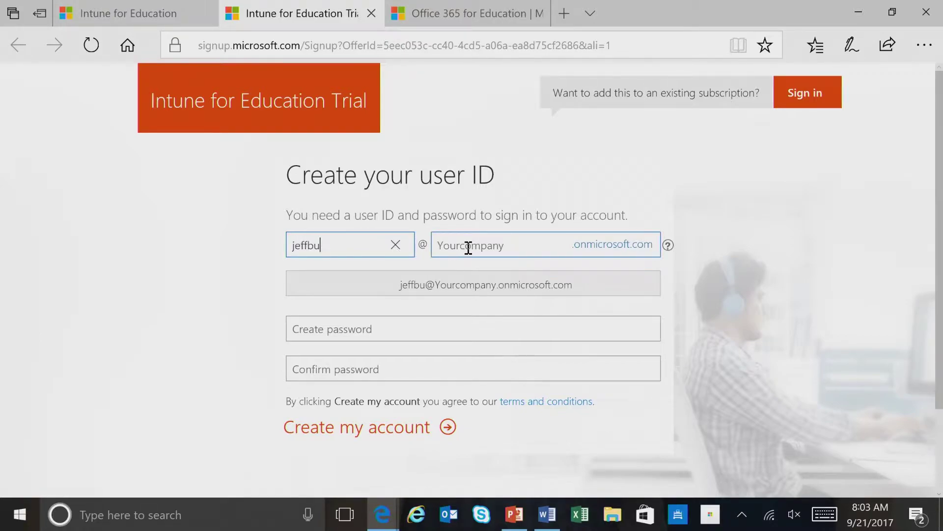
- Enter the user name and domain, check domain availability, and confirm the matching password
{"action": "left_click", "coordinate": [469, 247]}
{"action": "type", "text": "92"}
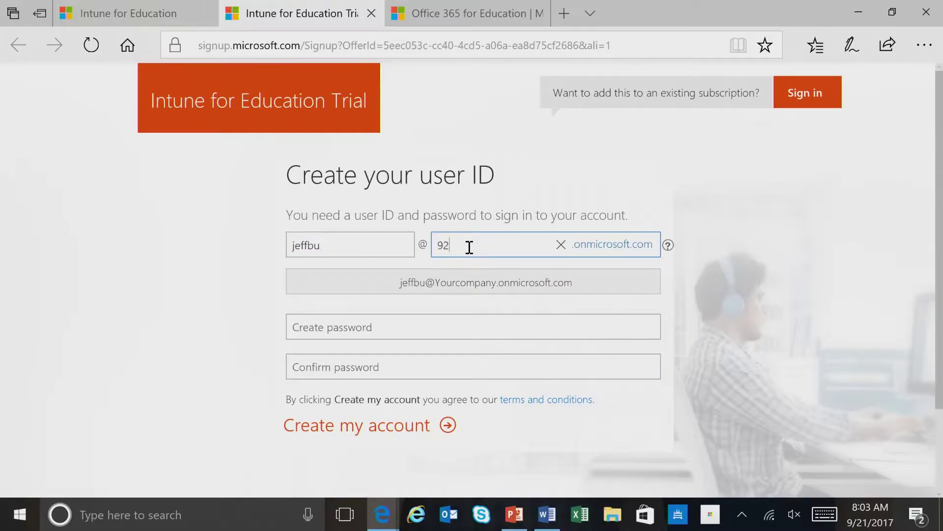
{"action": "type", "text": "12"}
{"action": "type", "text": "07"}
{"action": "left_click", "coordinate": [463, 277]}
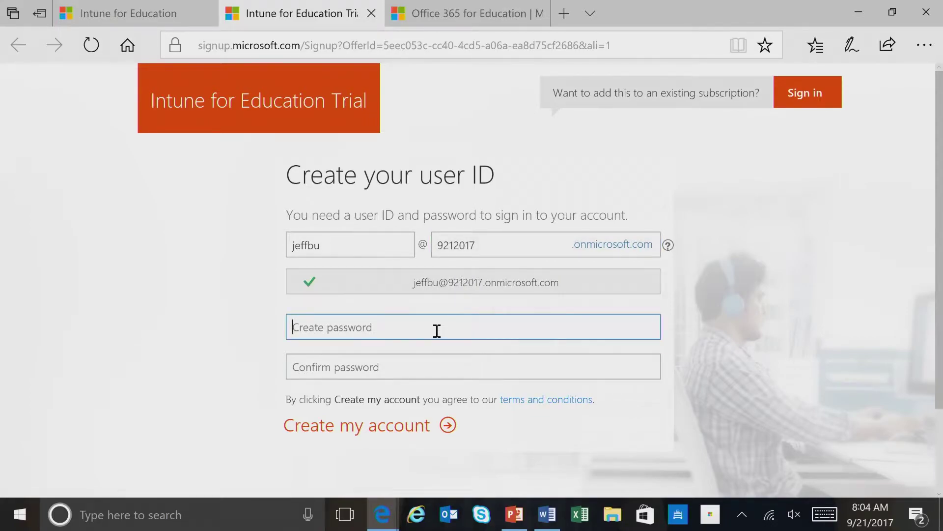
{"action": "type", "text": "Passw"}
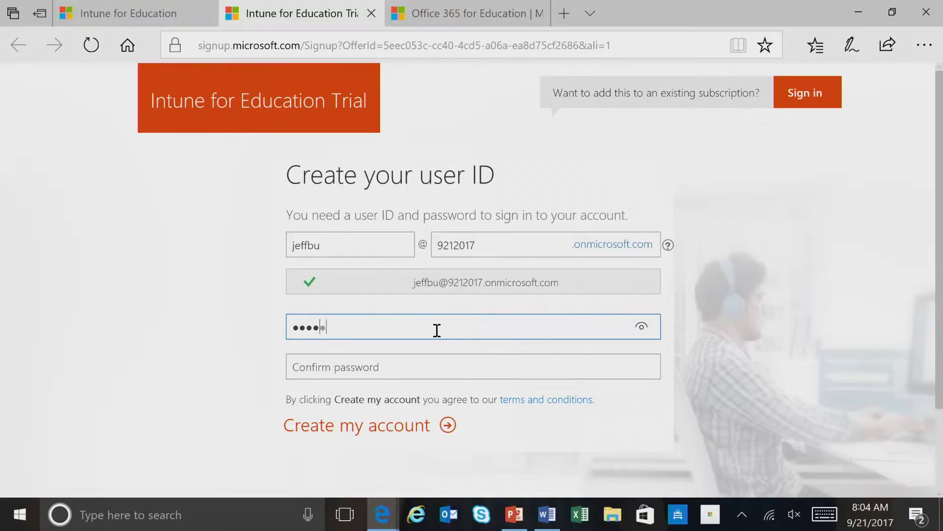
{"action": "type", "text": "rdd"}
{"action": "left_click", "coordinate": [420, 369]}
{"action": "type", "text": "Passw"}
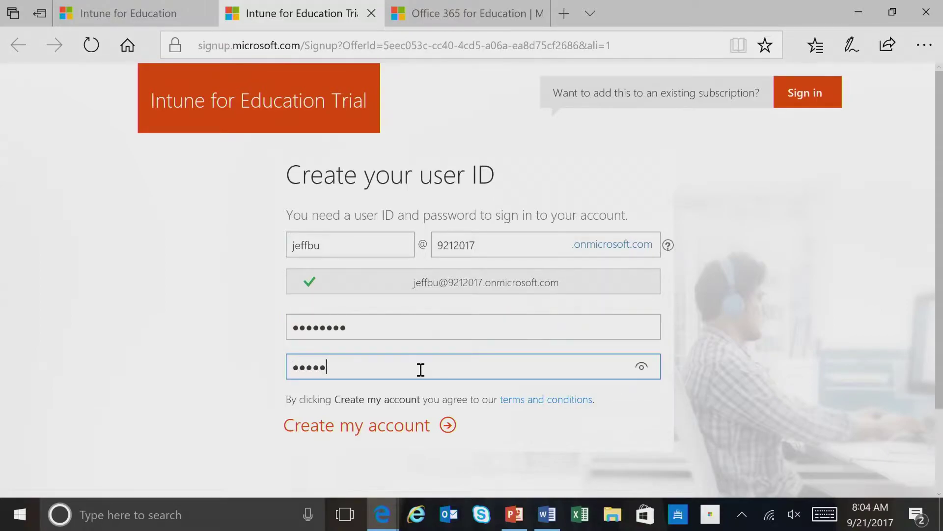
{"action": "type", "text": "ord"}
- Submit the account details and verify the phone with a texted verification code
{"action": "left_click", "coordinate": [393, 428]}
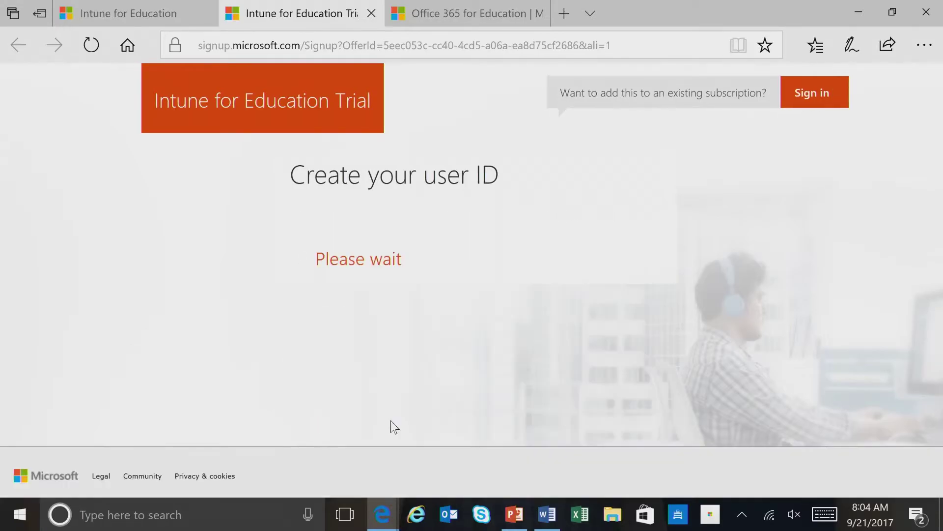
{"action": "type", "text": "425555010000"}
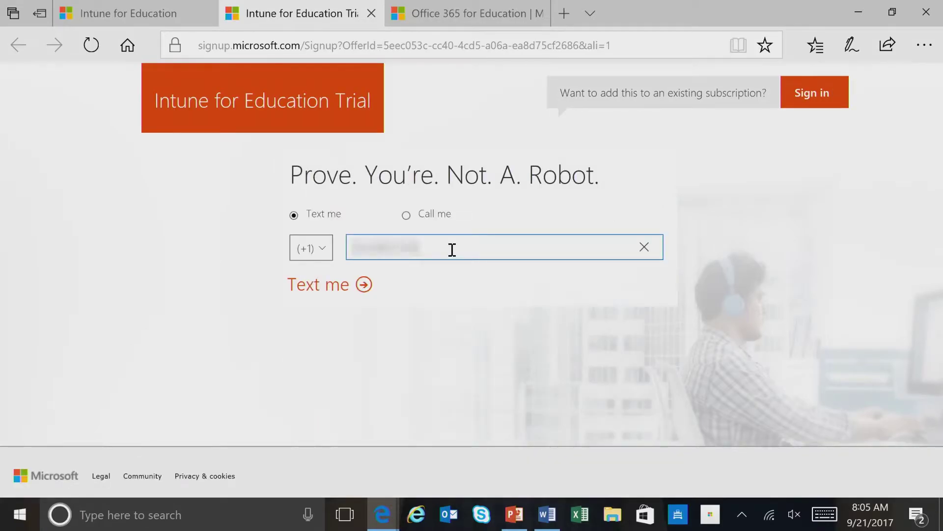
{"action": "left_click", "coordinate": [343, 287]}
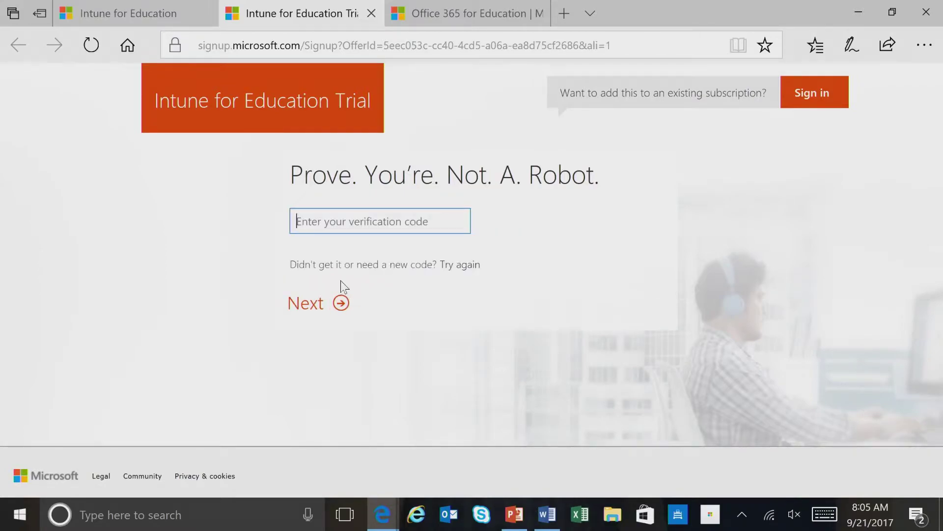
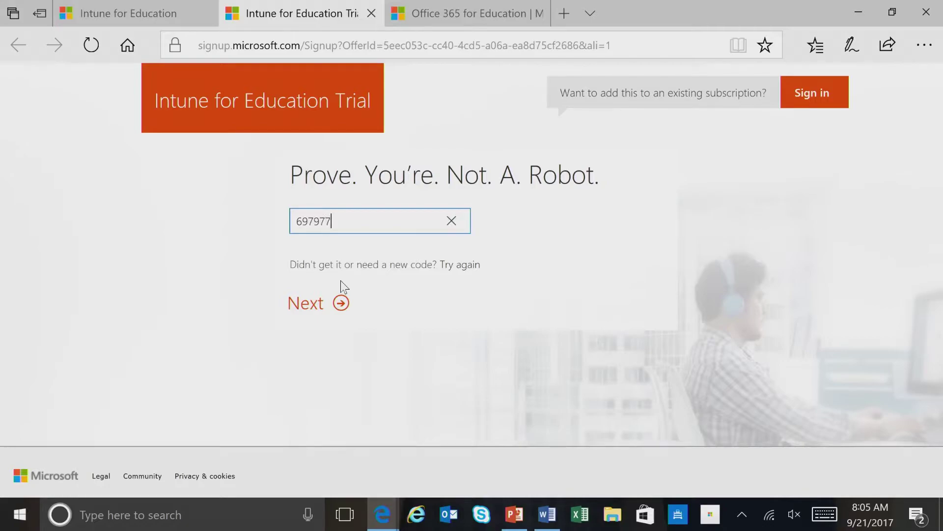
{"action": "left_click", "coordinate": [332, 306]}
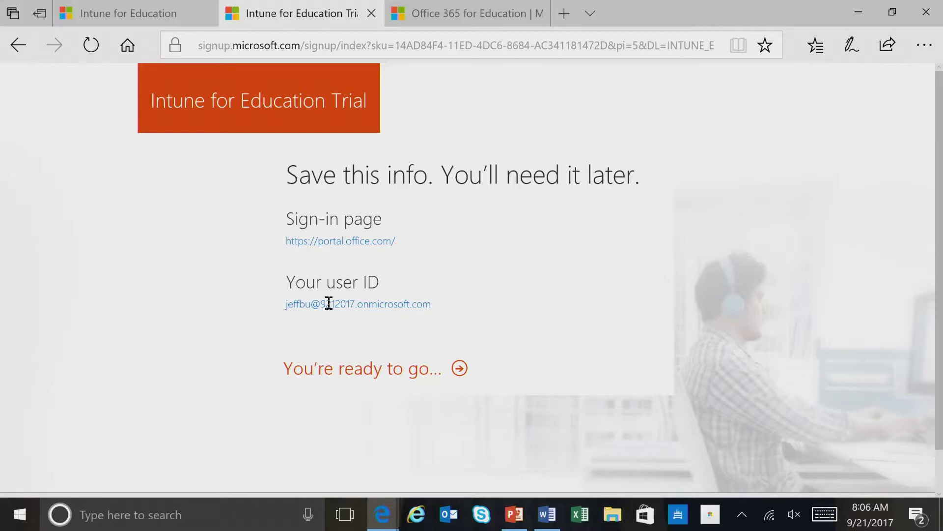
- Start the free Office 365 for Education school sign-up from the IT Pros link
{"action": "left_click", "coordinate": [467, 16]}
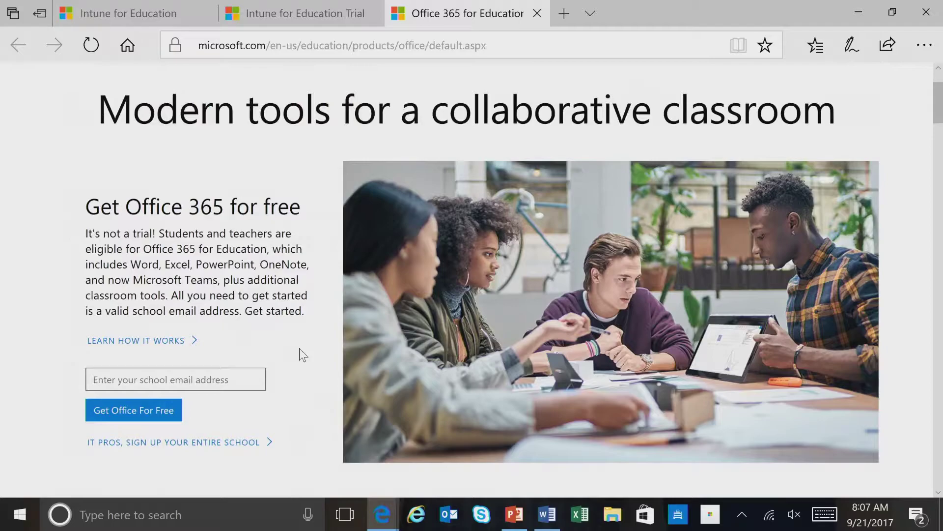
{"action": "left_click", "coordinate": [220, 445]}
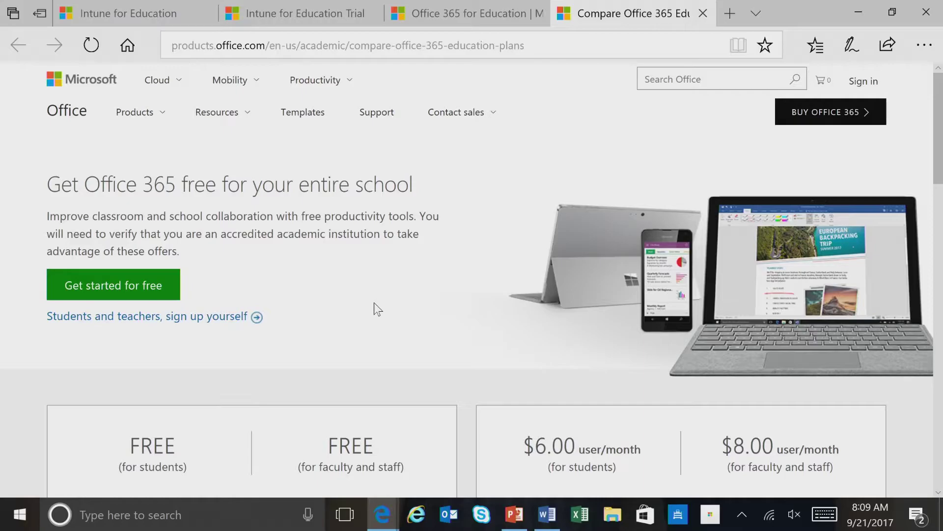
{"action": "left_click", "coordinate": [165, 282]}
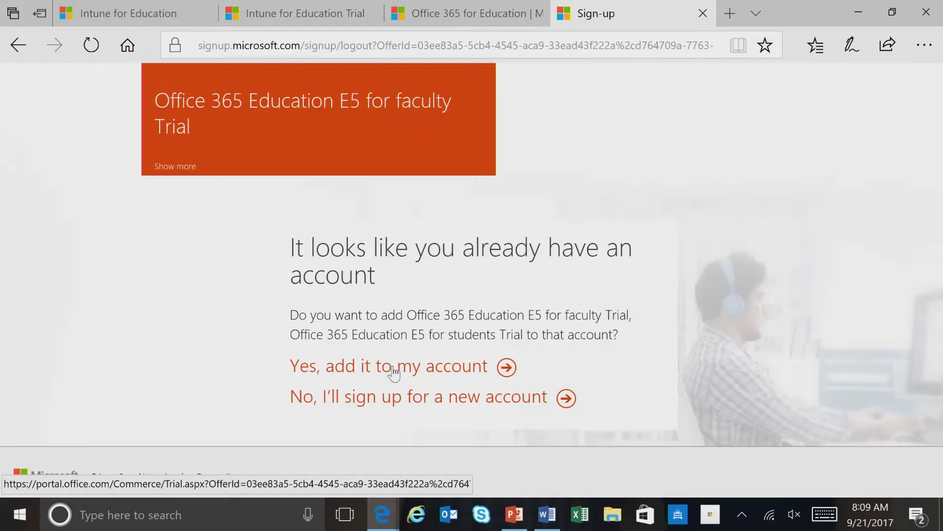
- Add the E5 trials to the existing account, confirm the order, and dismiss the welcome message
{"action": "left_click", "coordinate": [393, 372]}
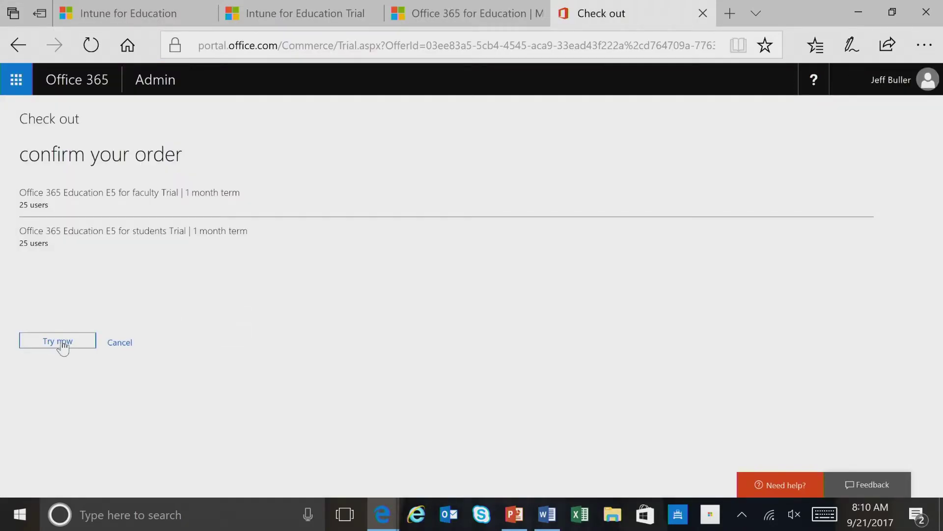
{"action": "left_click", "coordinate": [63, 344]}
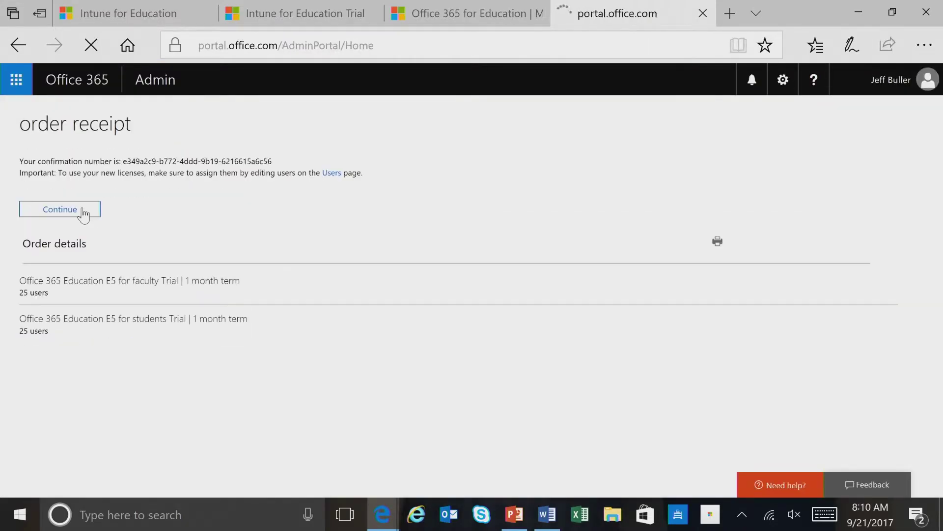
{"action": "left_click", "coordinate": [59, 212]}
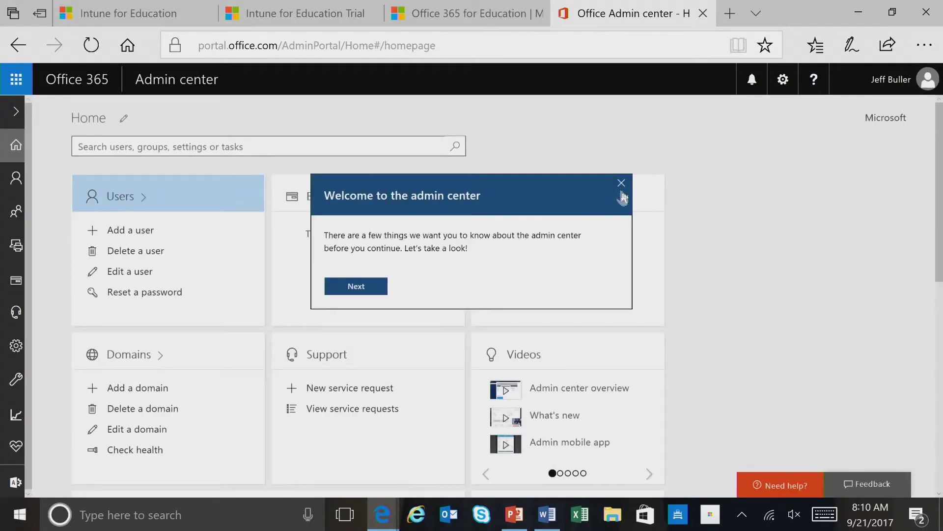
{"action": "left_click", "coordinate": [621, 182]}
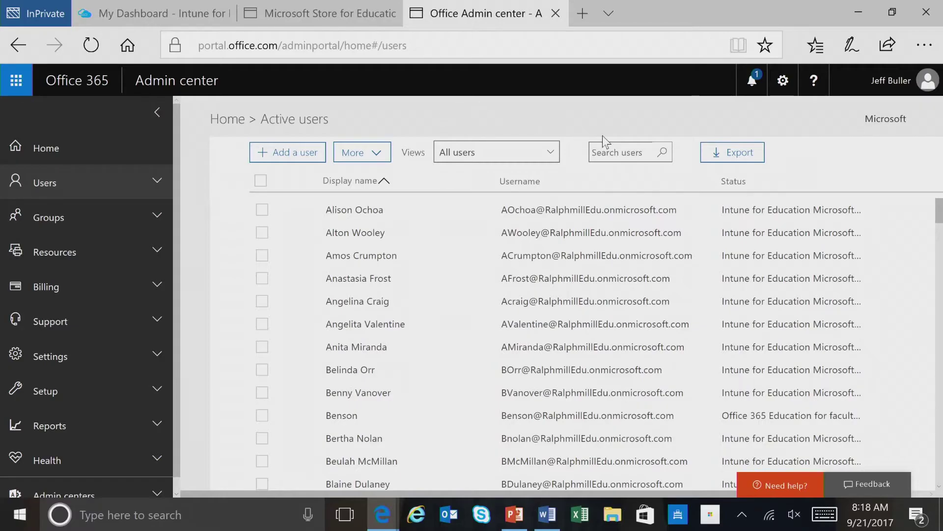
- Search for the teacher account, review its licences and groups in the details panel, then close it
{"action": "left_click", "coordinate": [626, 154]}
{"action": "type", "text": "je"}
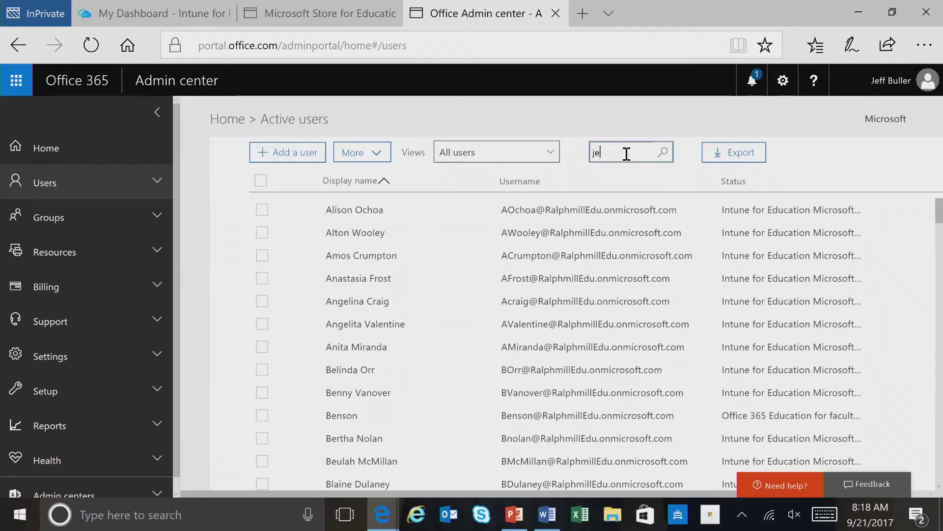
{"action": "type", "text": "sskl"}
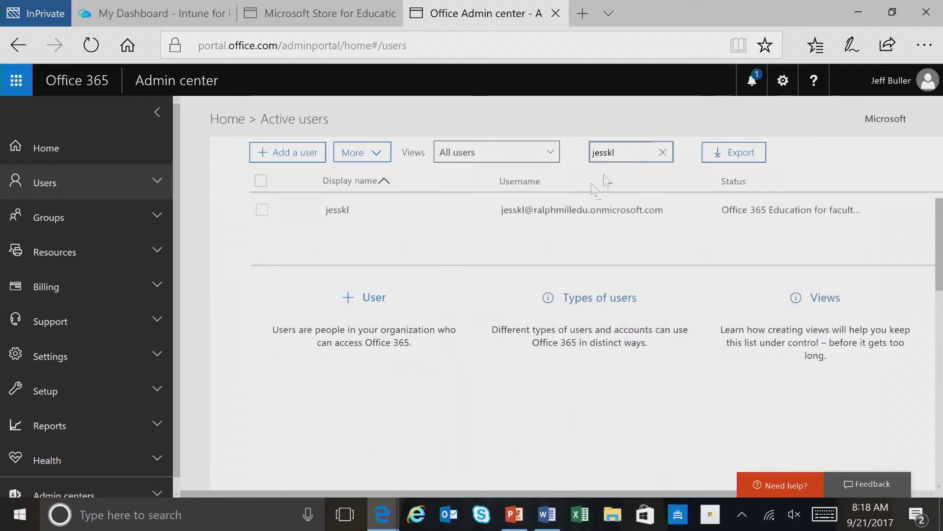
{"action": "left_click", "coordinate": [548, 214]}
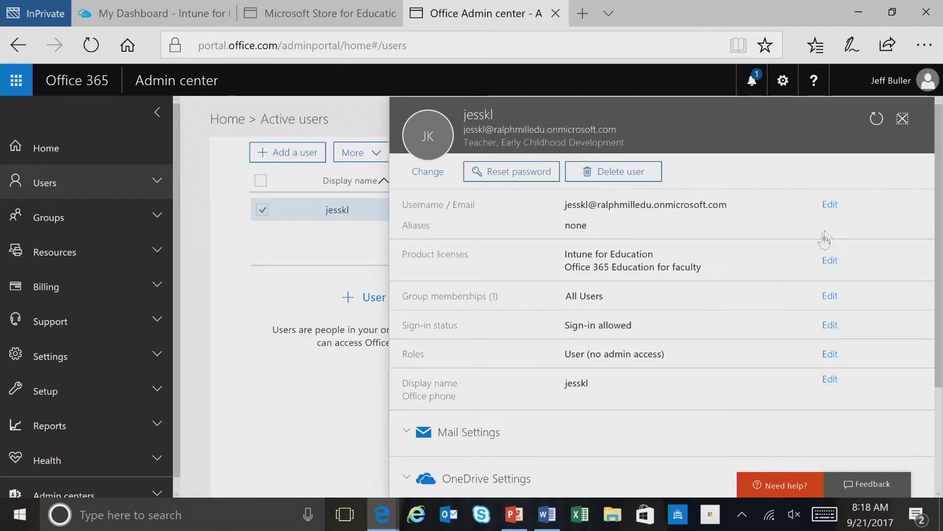
{"action": "left_click", "coordinate": [902, 118]}
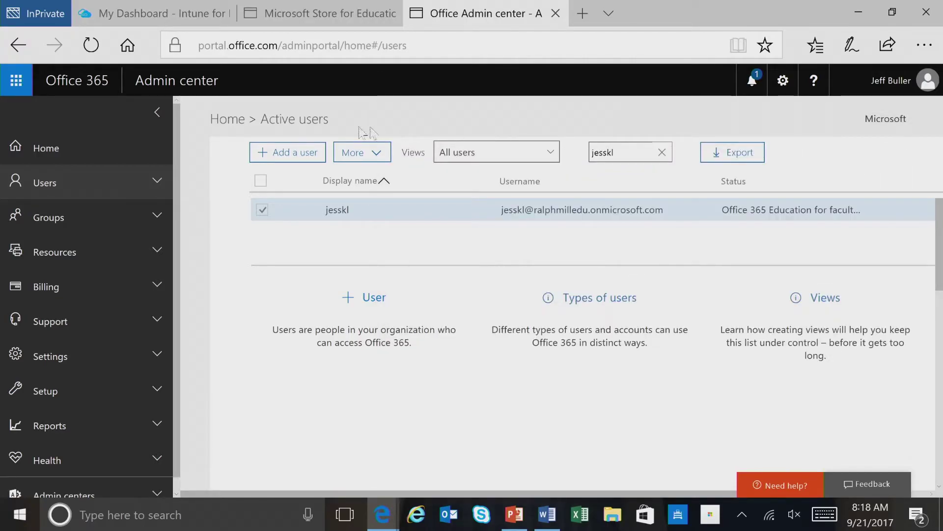
- Start a new user and enter Student22's display name and username
{"action": "left_click", "coordinate": [292, 153]}
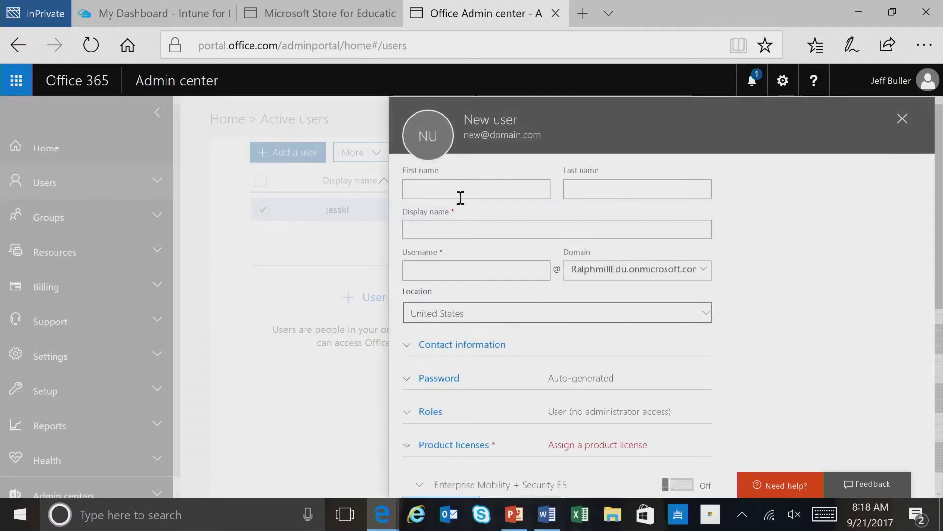
{"action": "left_click", "coordinate": [451, 228]}
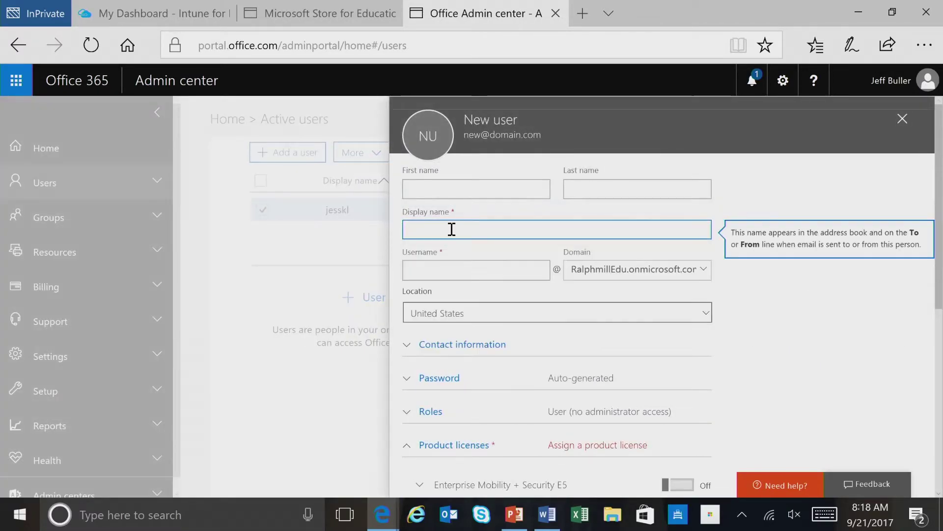
{"action": "left_click", "coordinate": [451, 228]}
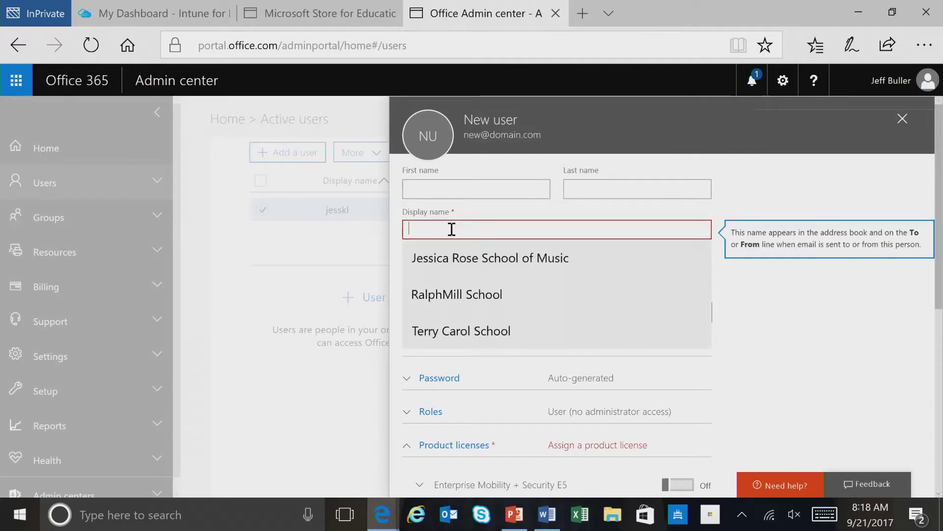
{"action": "type", "text": "Stude"}
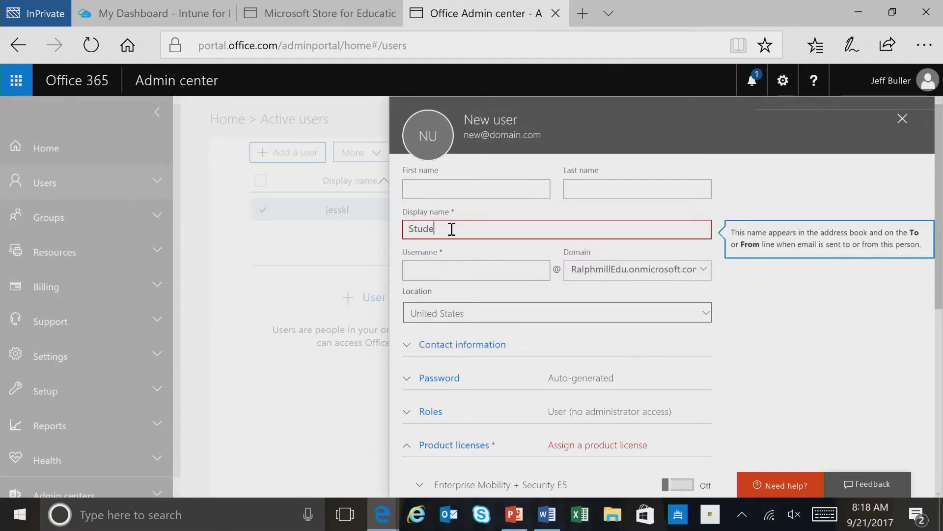
{"action": "type", "text": "nt22"}
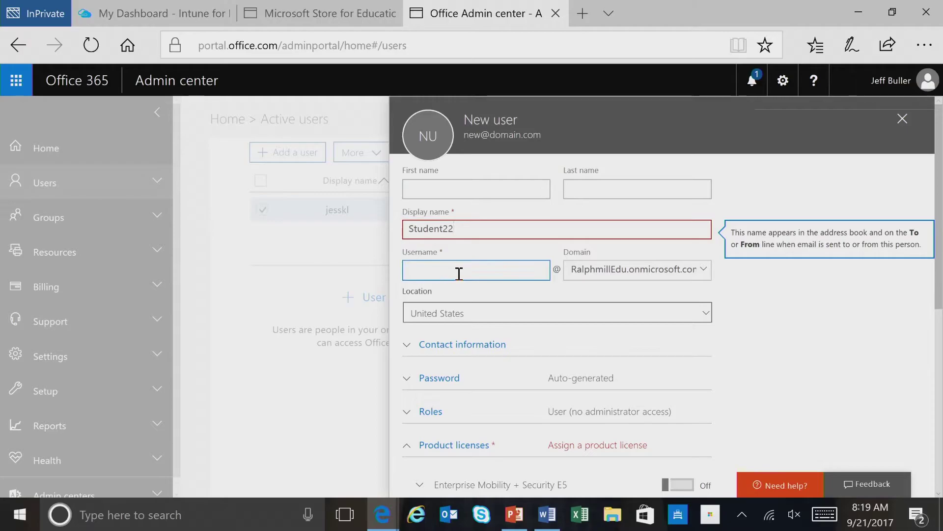
{"action": "left_click", "coordinate": [458, 271]}
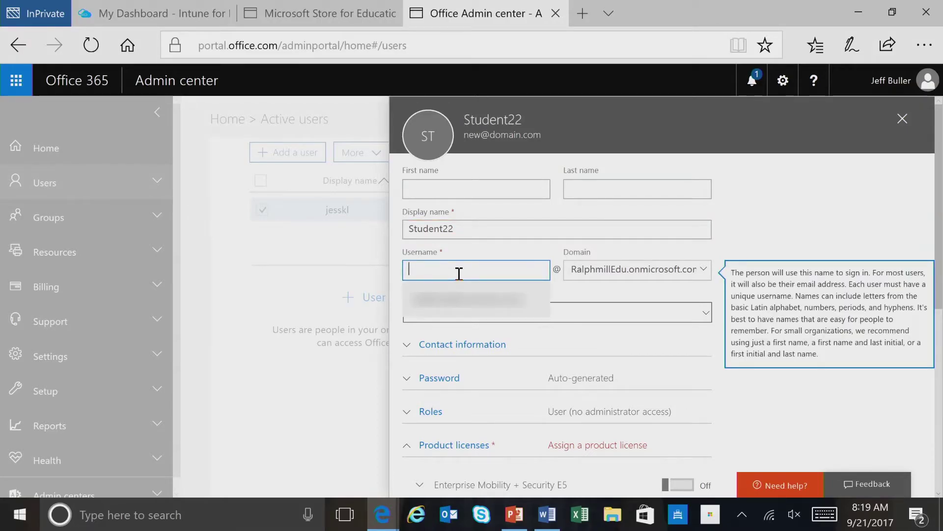
{"action": "type", "text": "Student"}
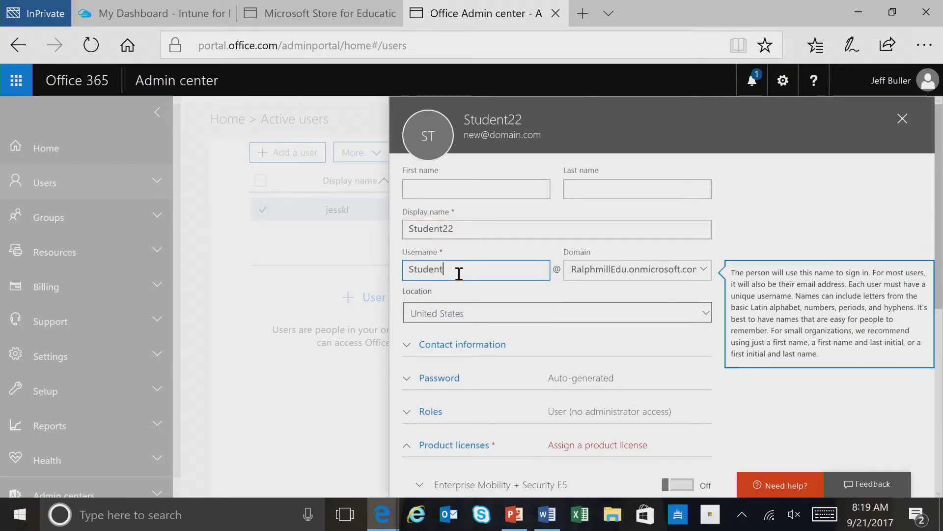
{"action": "type", "text": "22"}
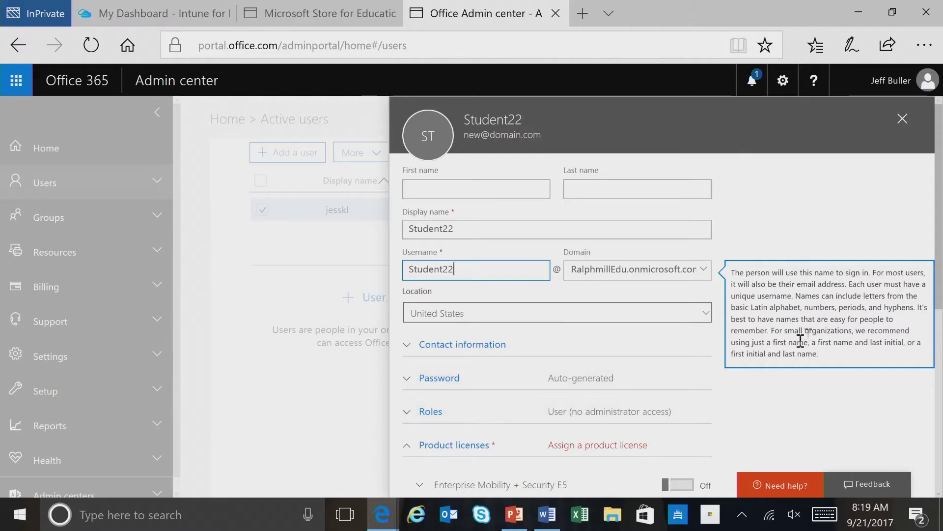
{"action": "left_click_drag", "start_coordinate": [941, 293], "coordinate": [941, 415]}
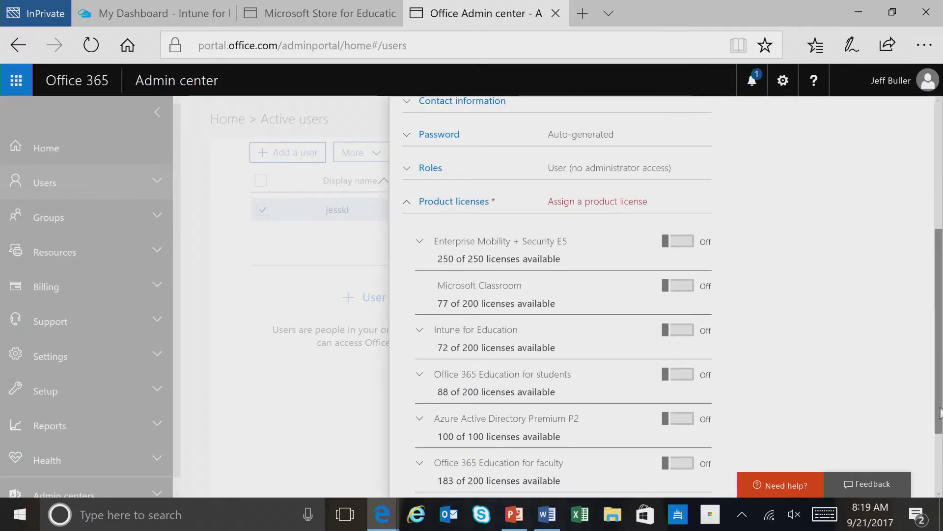
- Assign the Intune for Education and Office 365 Education for students licences and add the user
{"action": "left_click", "coordinate": [679, 332]}
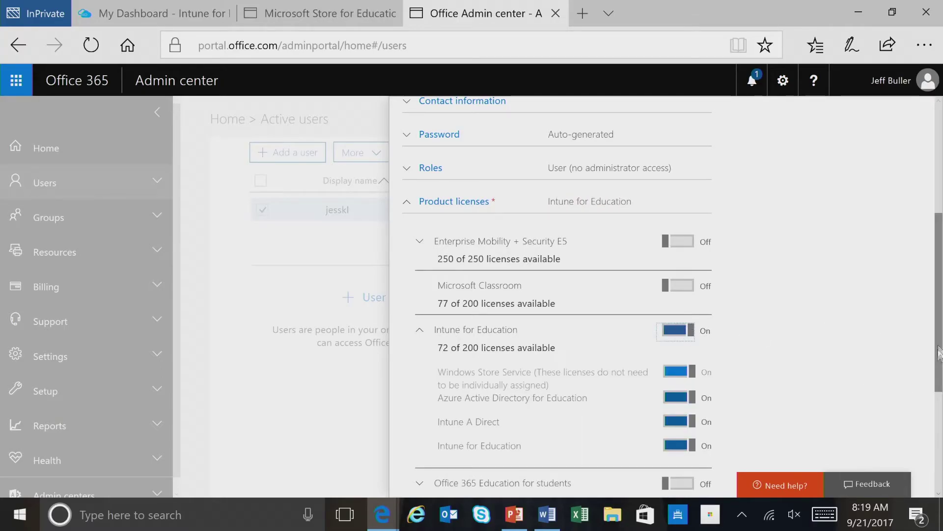
{"action": "left_click_drag", "start_coordinate": [936, 335], "coordinate": [938, 436]}
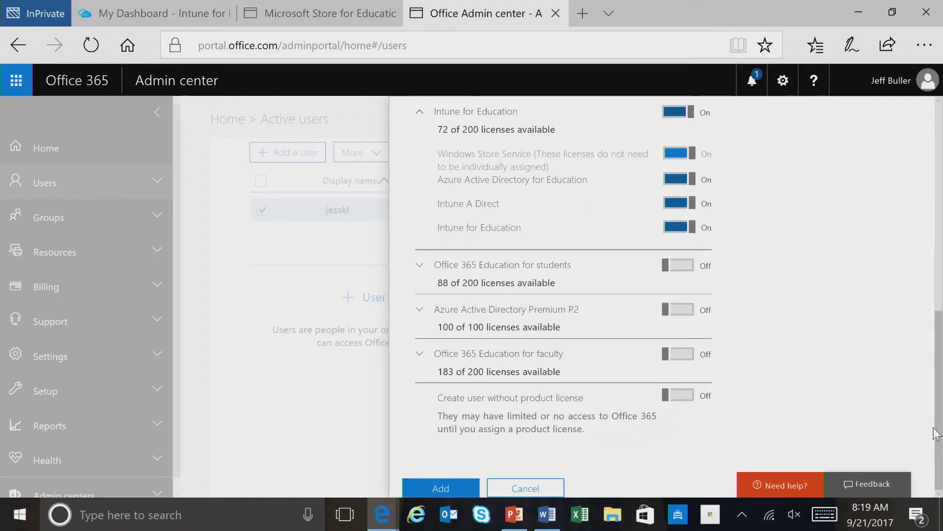
{"action": "left_click", "coordinate": [683, 267]}
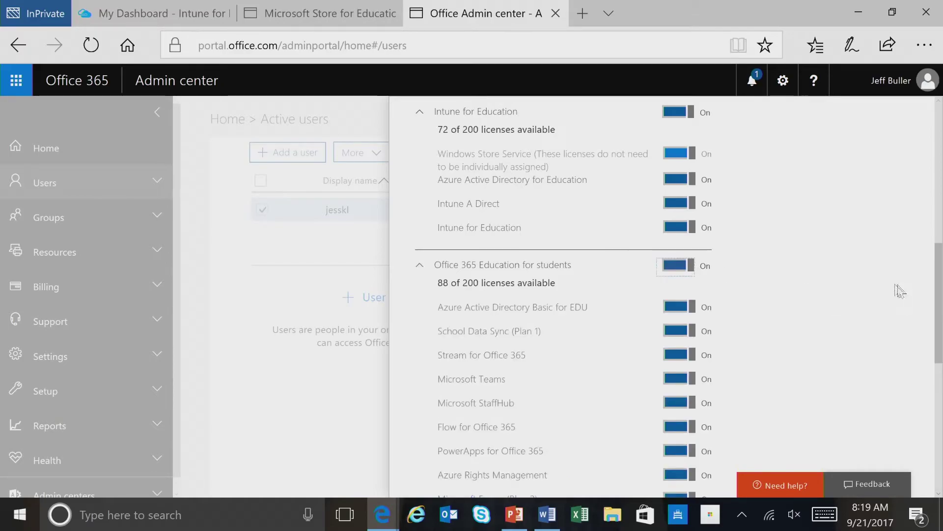
{"action": "left_click_drag", "start_coordinate": [940, 303], "coordinate": [941, 434]}
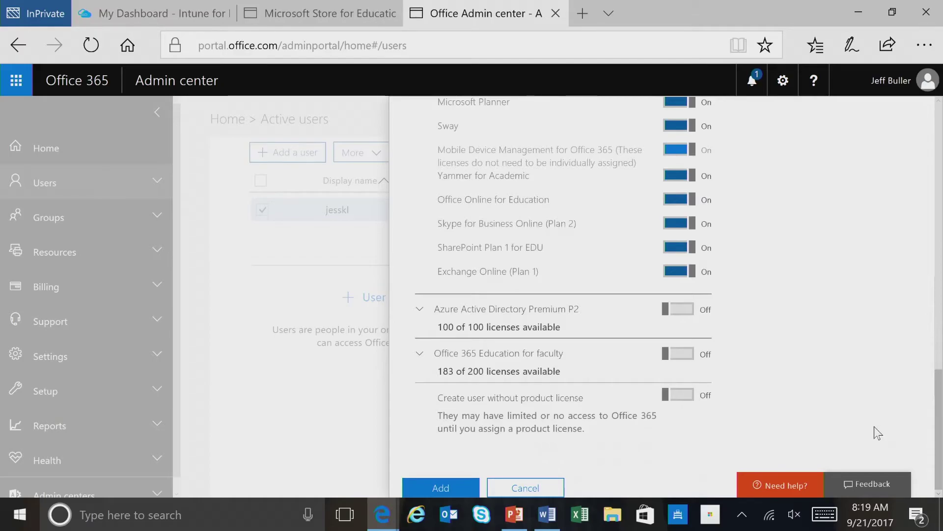
{"action": "left_click", "coordinate": [449, 489]}
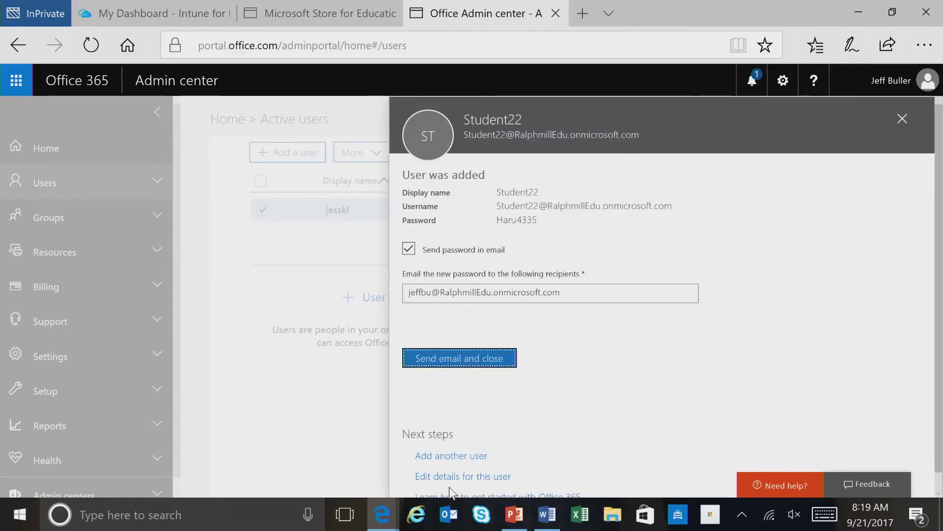
{"action": "left_click", "coordinate": [903, 125]}
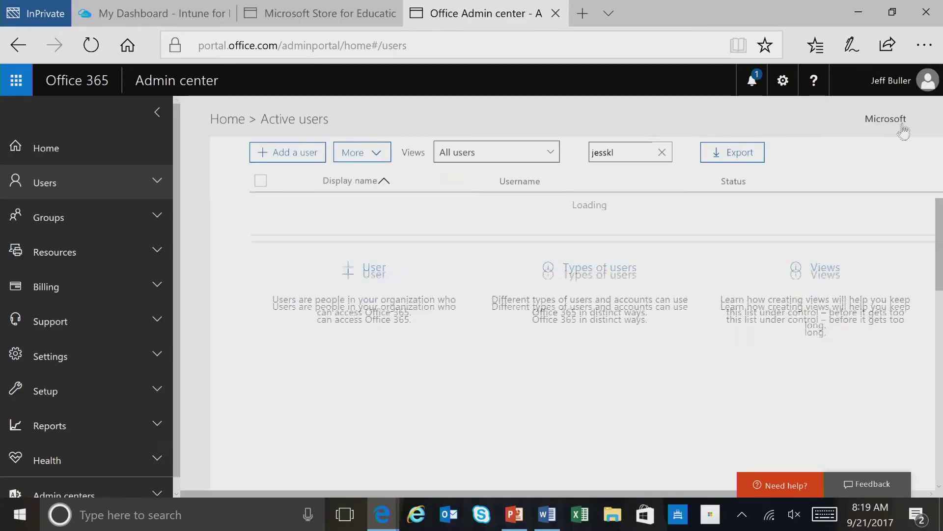
- Start a new group from the Groups page and set its type to Security group
{"action": "left_click", "coordinate": [67, 222]}
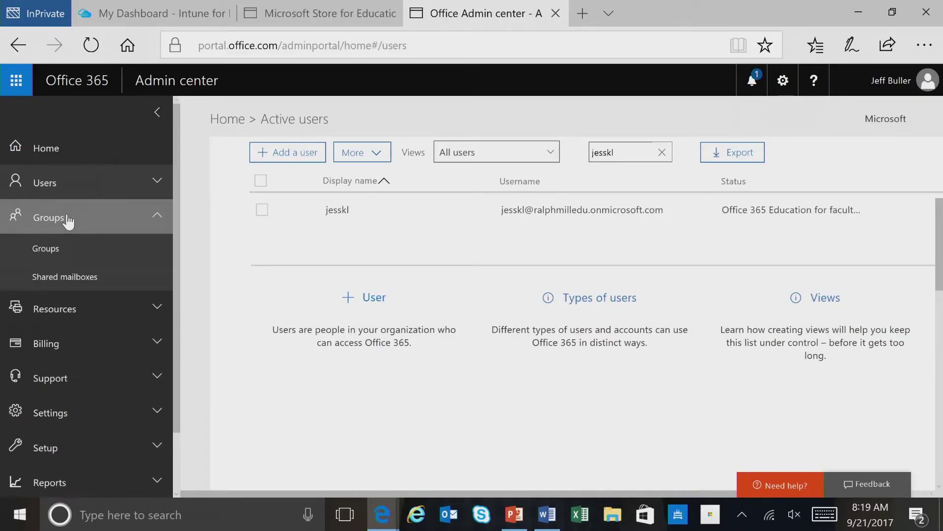
{"action": "left_click", "coordinate": [49, 251]}
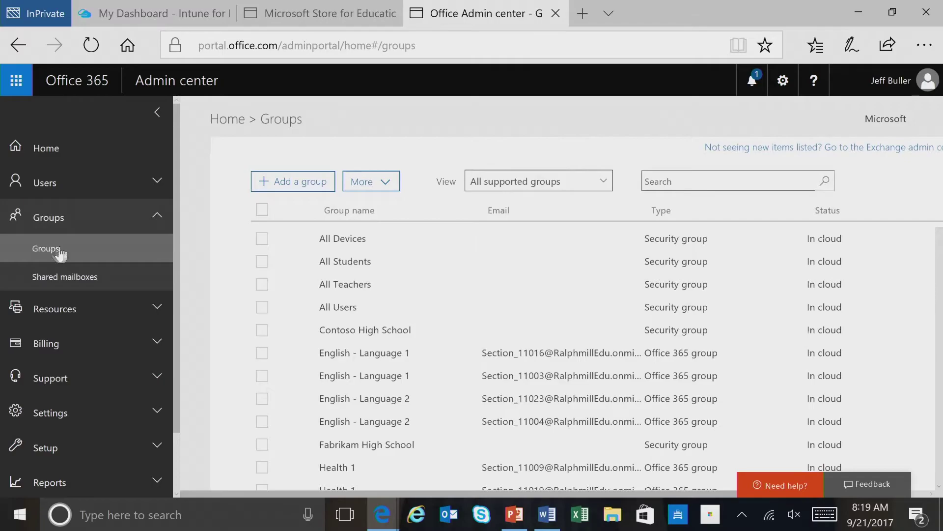
{"action": "left_click", "coordinate": [305, 180]}
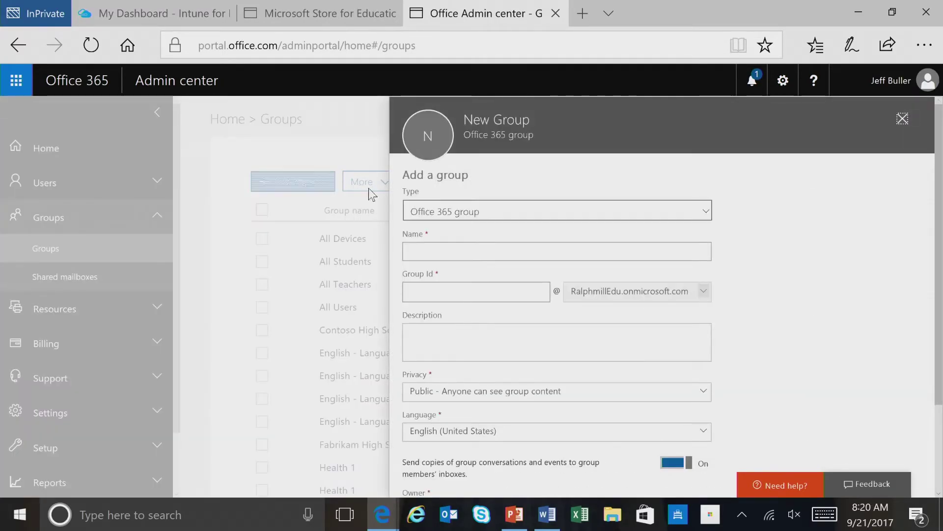
{"action": "left_click", "coordinate": [705, 213]}
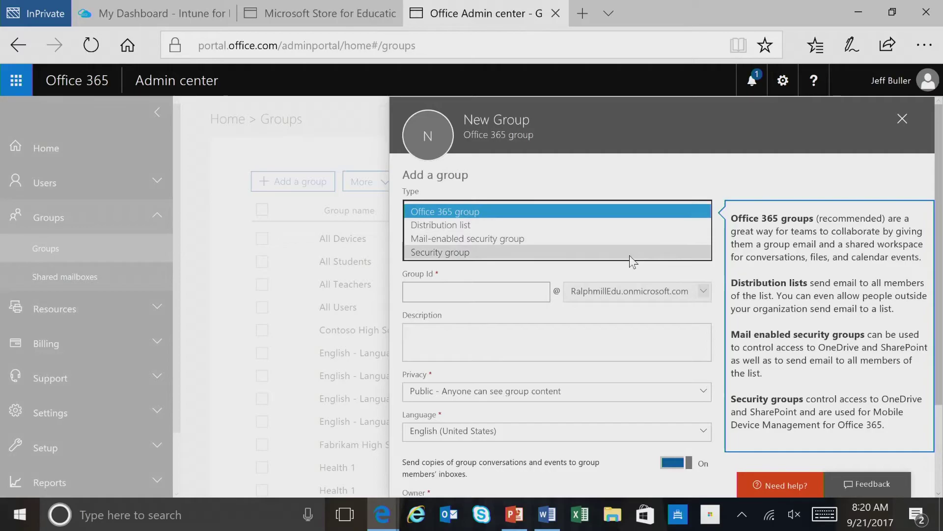
{"action": "left_click", "coordinate": [630, 252]}
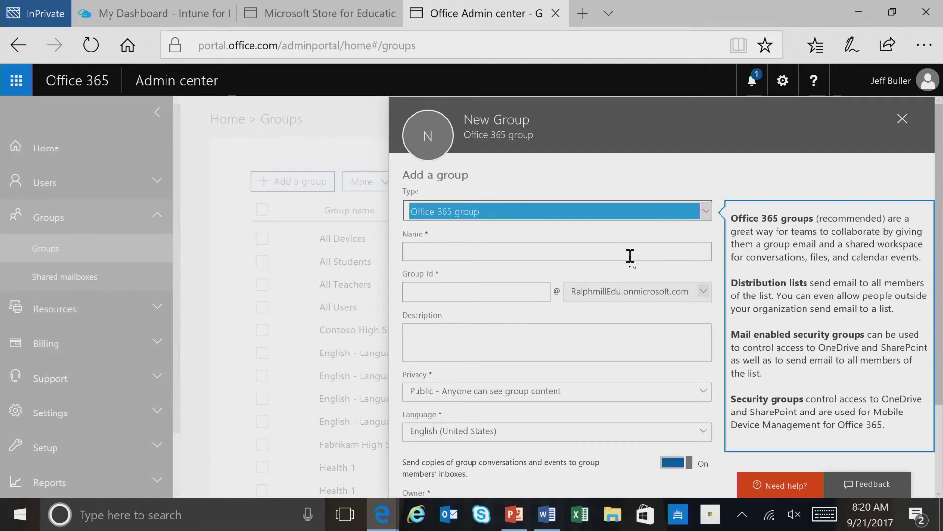
- Name the group Grade 7, add it, and search the groups list for it
{"action": "left_click", "coordinate": [534, 255]}
{"action": "type", "text": "Gra"}
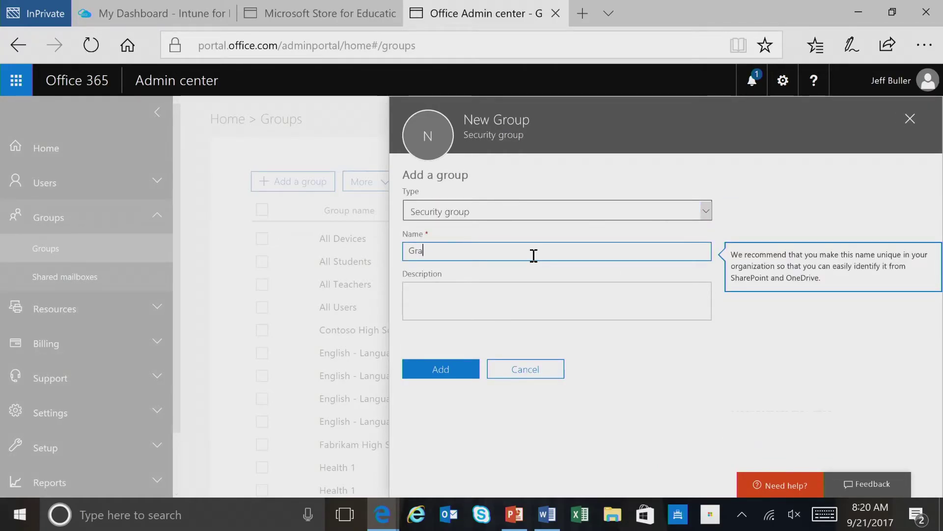
{"action": "type", "text": "de 7"}
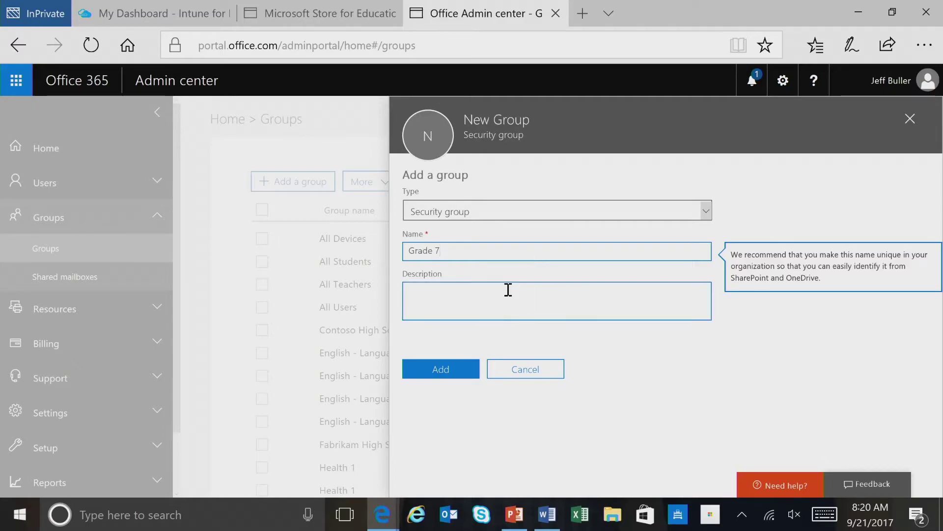
{"action": "left_click", "coordinate": [487, 306]}
{"action": "left_click", "coordinate": [446, 371]}
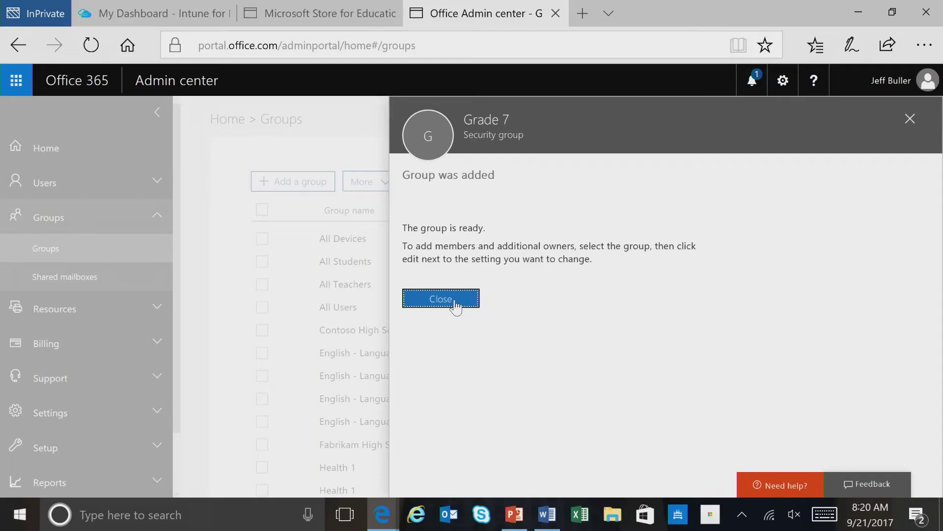
{"action": "left_click", "coordinate": [441, 299]}
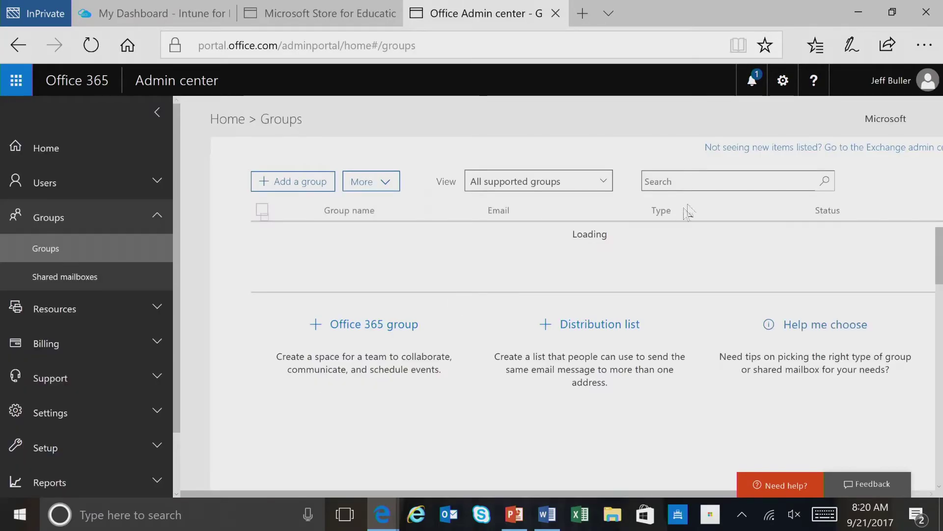
{"action": "left_click", "coordinate": [716, 182]}
{"action": "type", "text": "gr"}
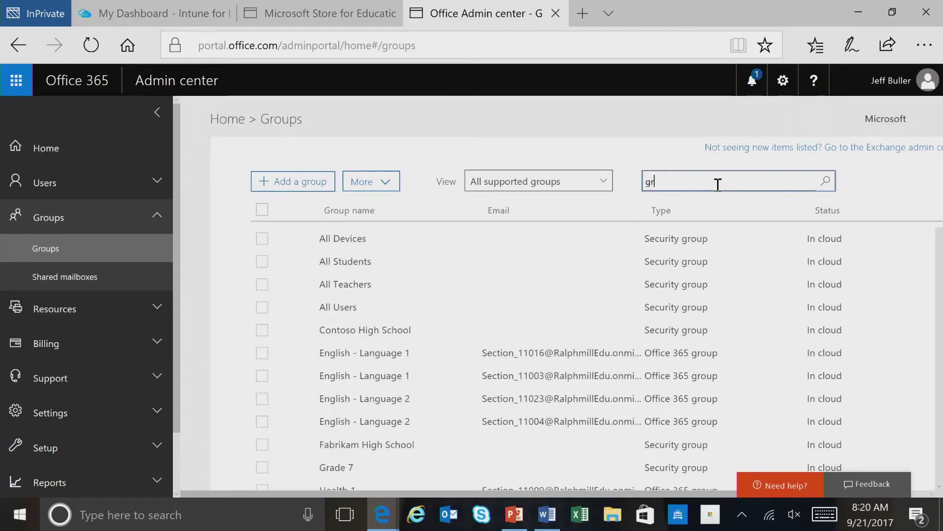
{"action": "type", "text": "ade 7"}
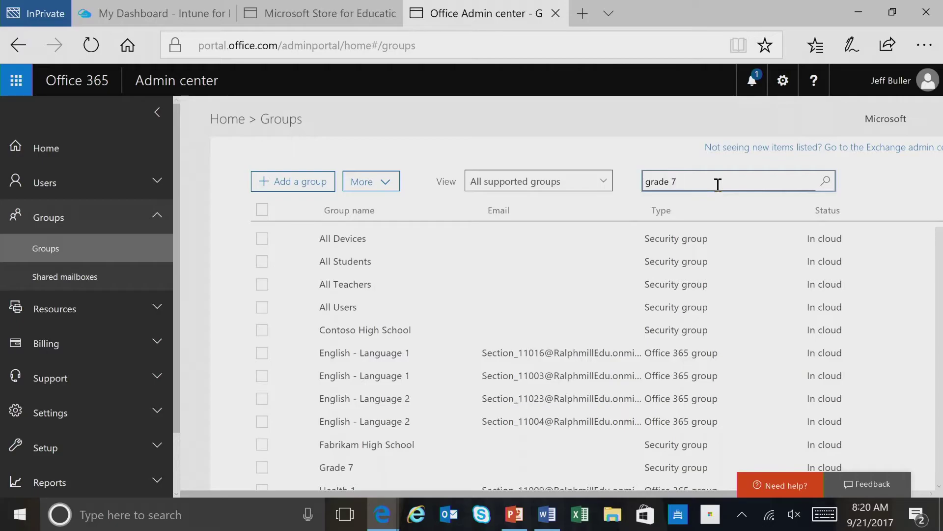
- Open the Grade 7 group, add Student22 to its members, and save the change
{"action": "key", "text": "Return"}
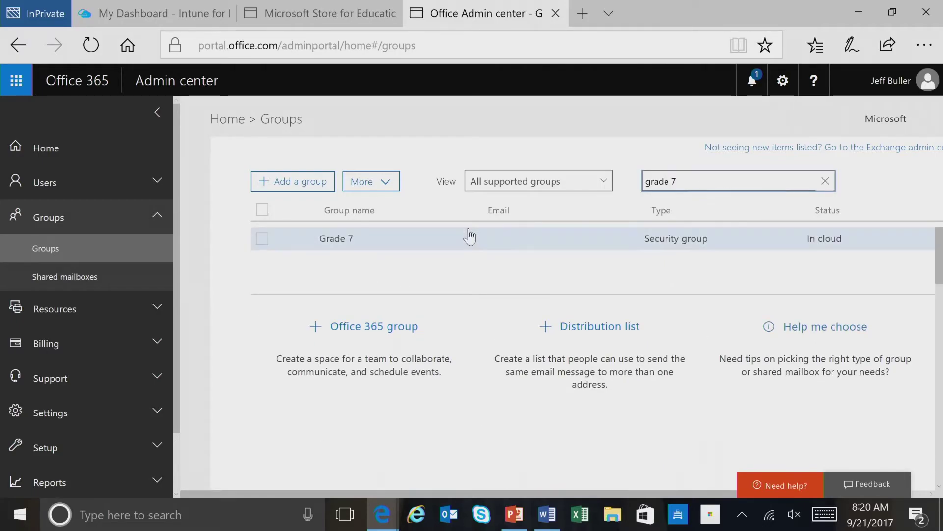
{"action": "left_click", "coordinate": [470, 236]}
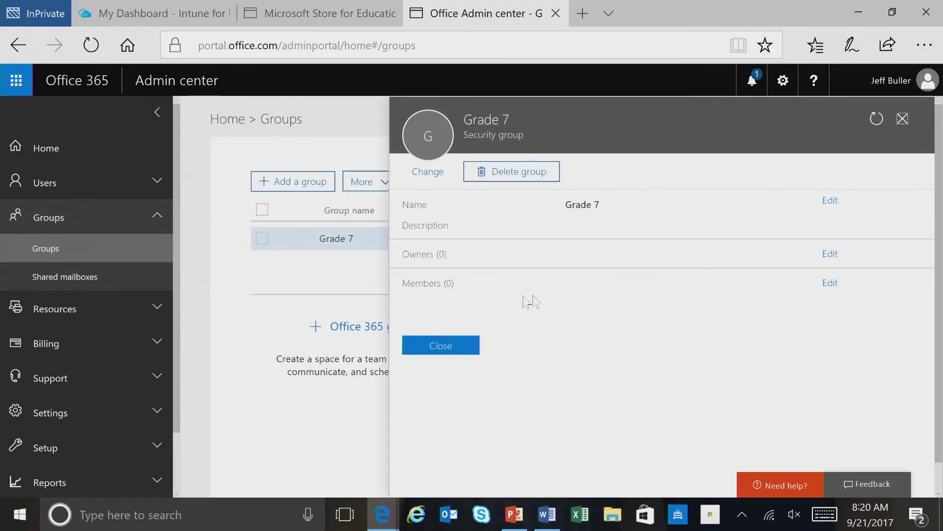
{"action": "left_click", "coordinate": [831, 287]}
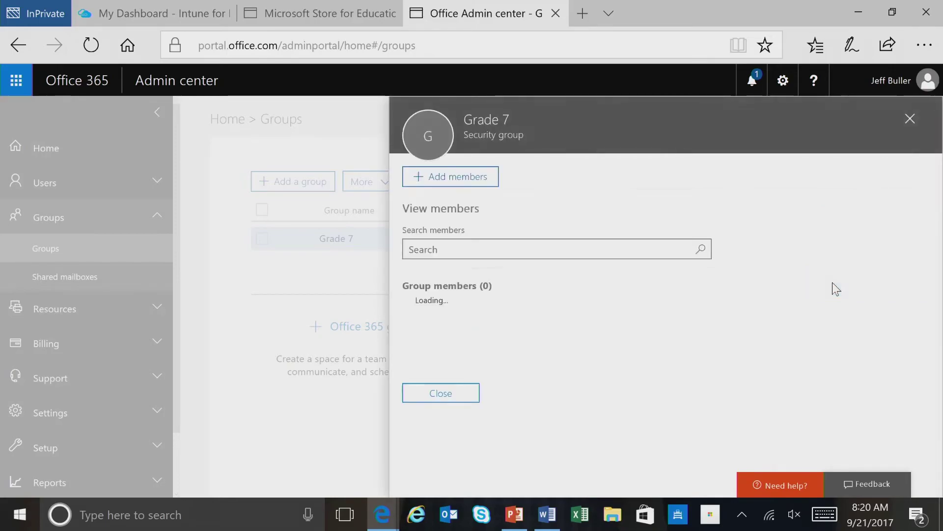
{"action": "left_click", "coordinate": [486, 183]}
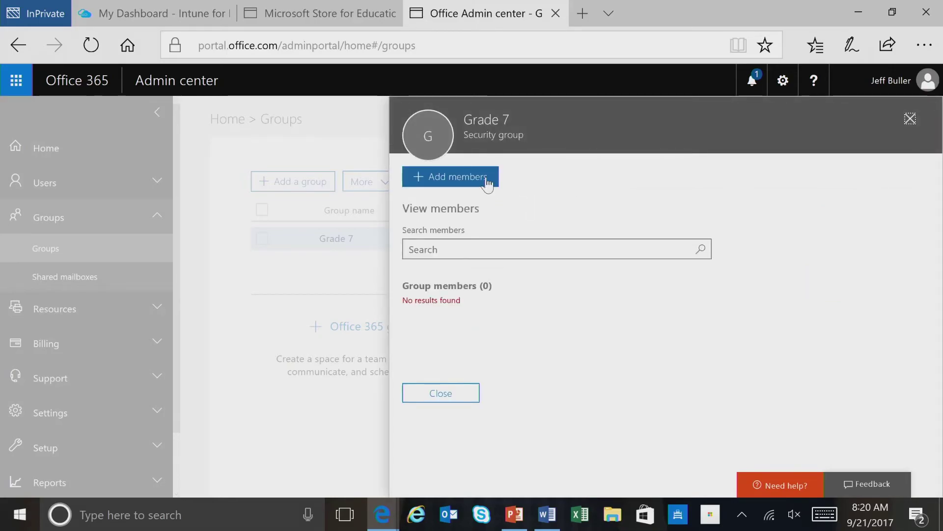
{"action": "left_click", "coordinate": [486, 183]}
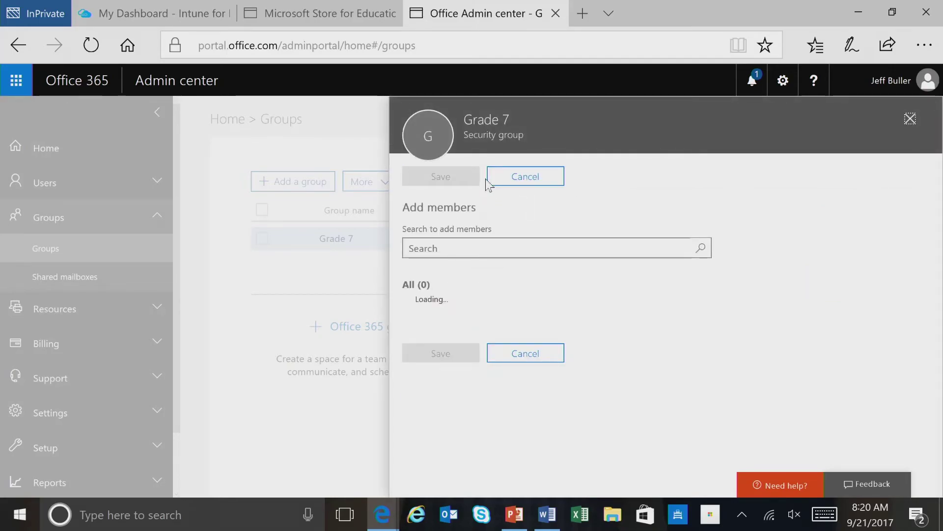
{"action": "left_click", "coordinate": [472, 250]}
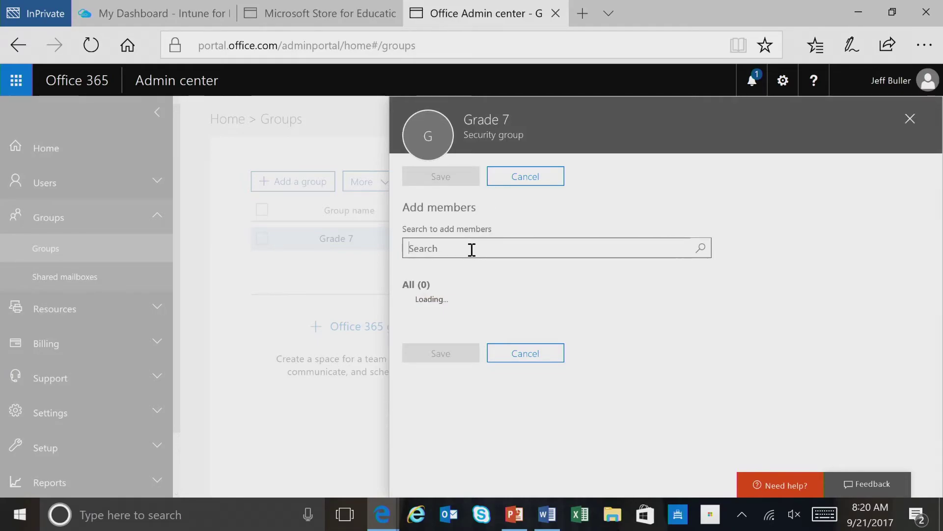
{"action": "type", "text": "student22"}
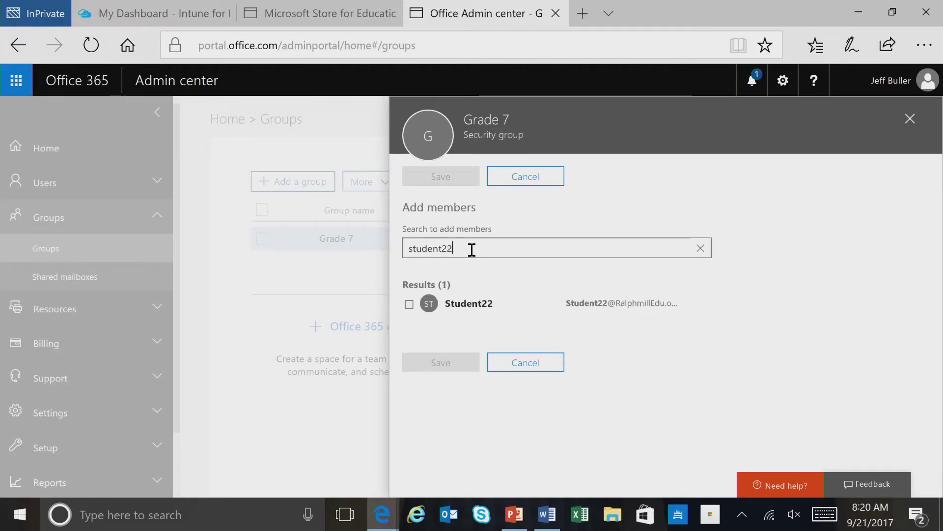
{"action": "left_click", "coordinate": [467, 302]}
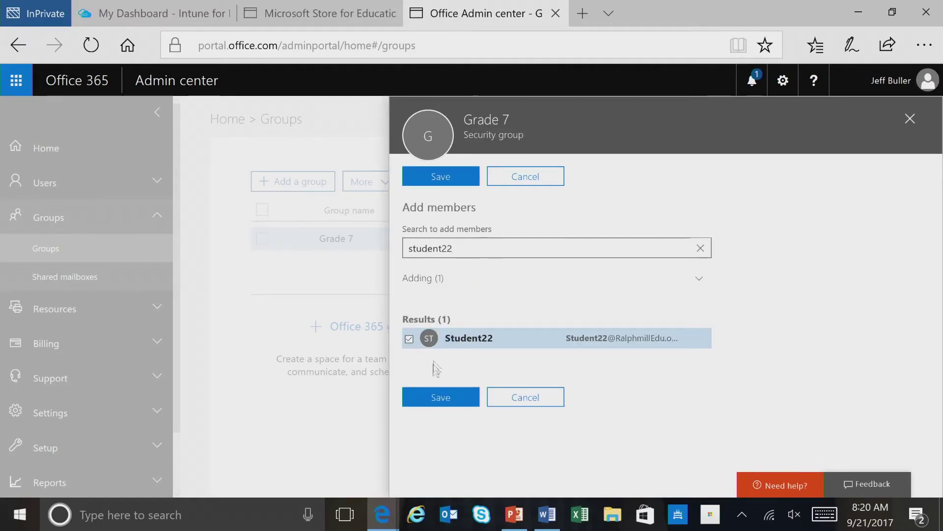
{"action": "left_click", "coordinate": [436, 399]}
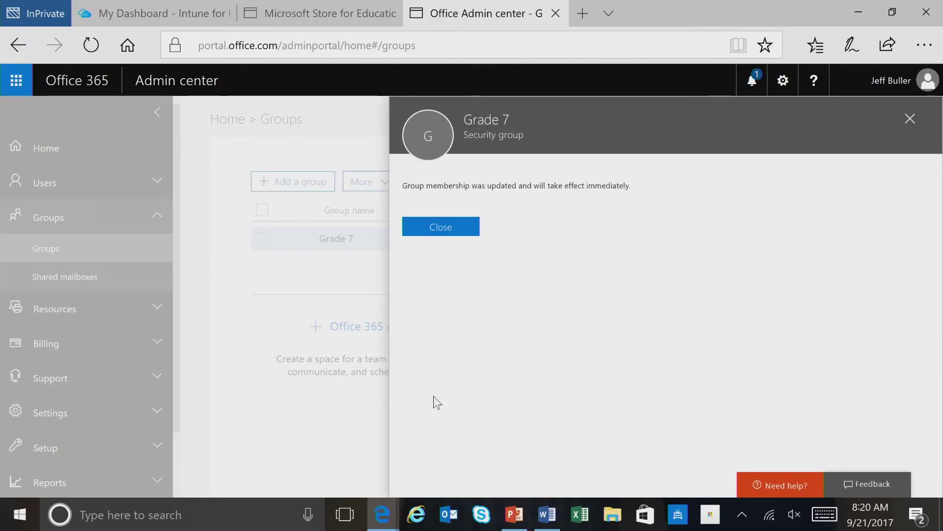
{"action": "left_click", "coordinate": [452, 227]}
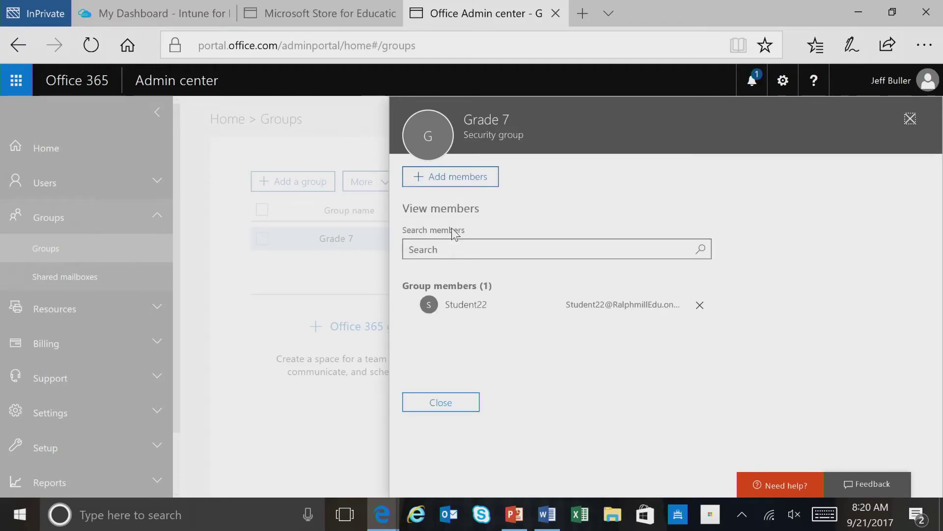
{"action": "left_click", "coordinate": [454, 402]}
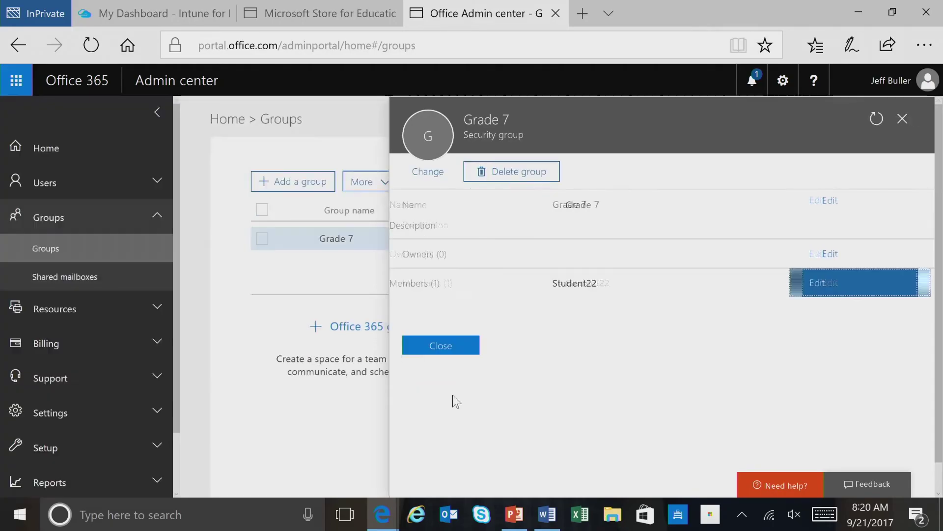
{"action": "left_click", "coordinate": [461, 346]}
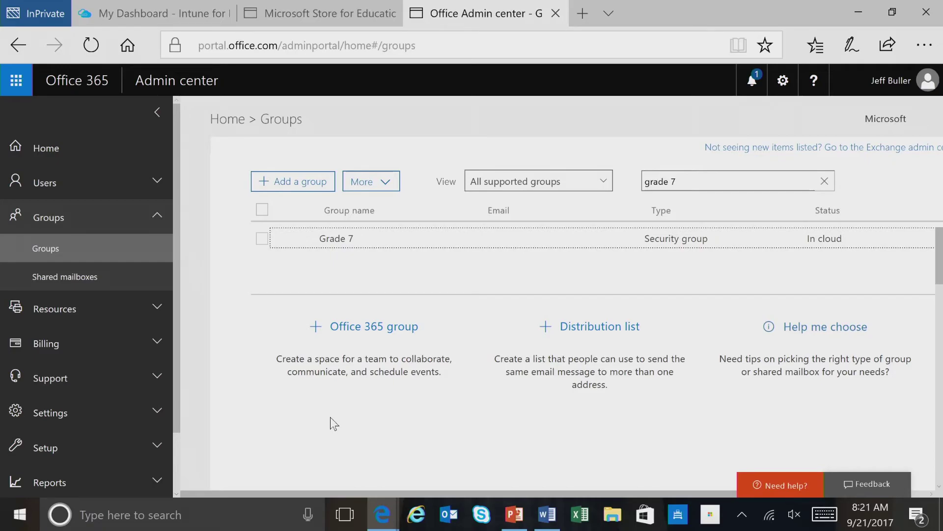
- In Intune for Education Groups, open Grade 7 and view its users, showing Student22
{"action": "left_click", "coordinate": [185, 19]}
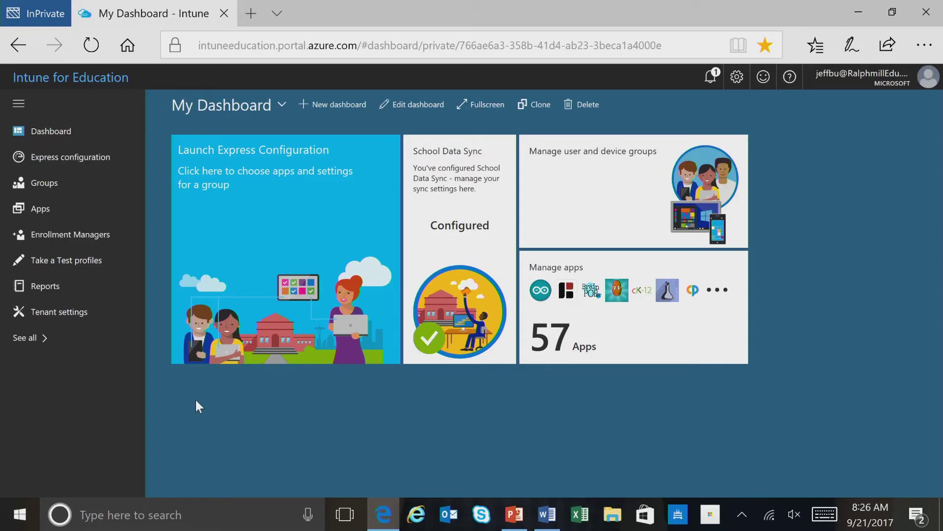
{"action": "left_click", "coordinate": [82, 193]}
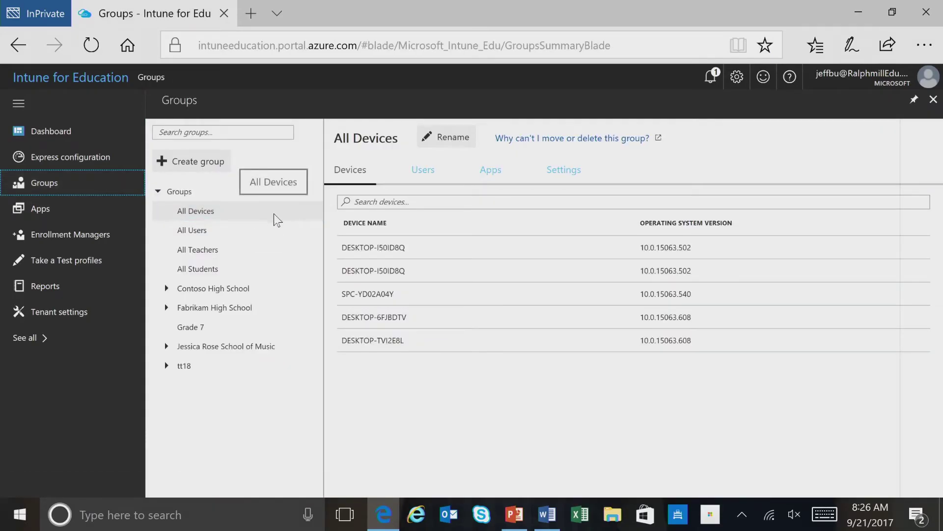
{"action": "left_click", "coordinate": [275, 217]}
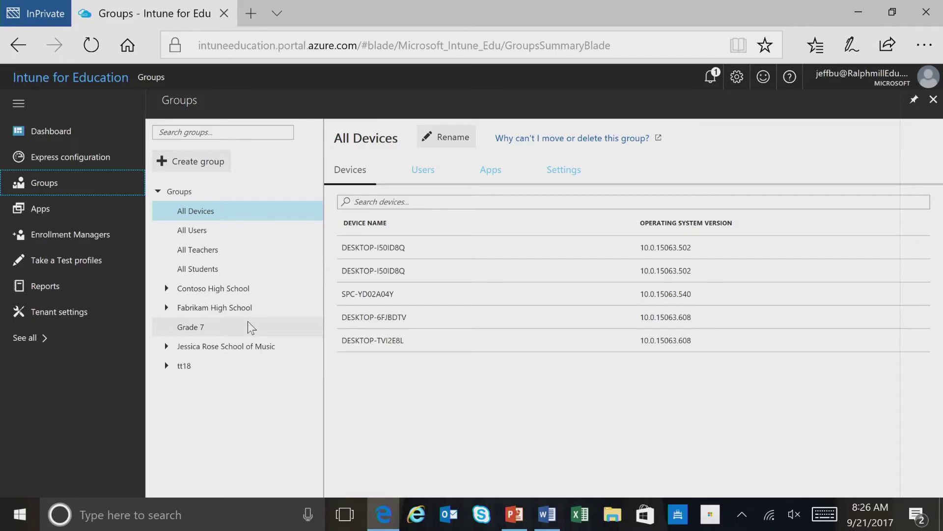
{"action": "left_click", "coordinate": [250, 326]}
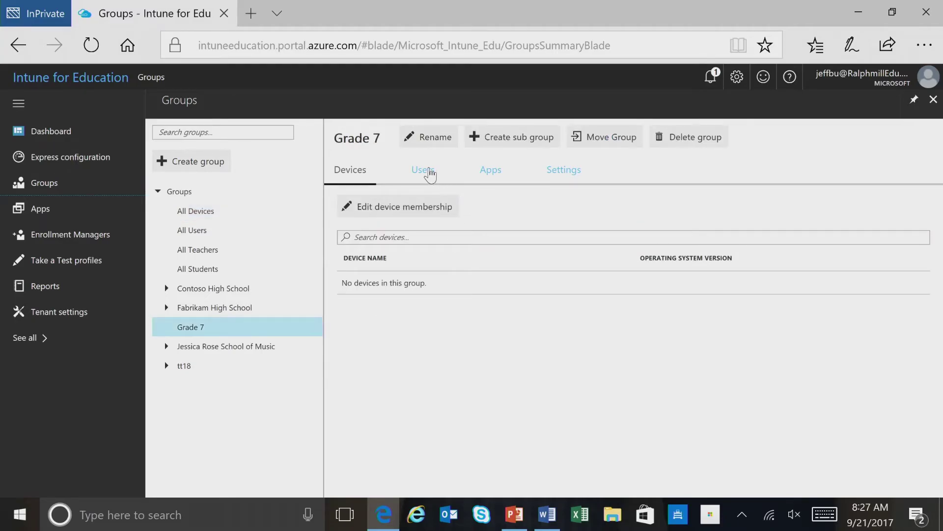
{"action": "left_click", "coordinate": [430, 174]}
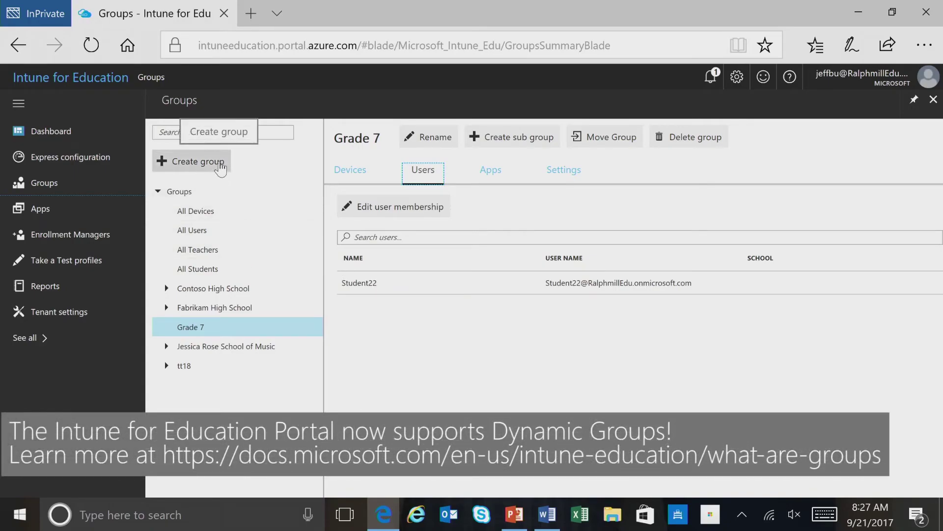
- Create a group named Grade 8 and select it in the group tree
{"action": "left_click", "coordinate": [219, 167]}
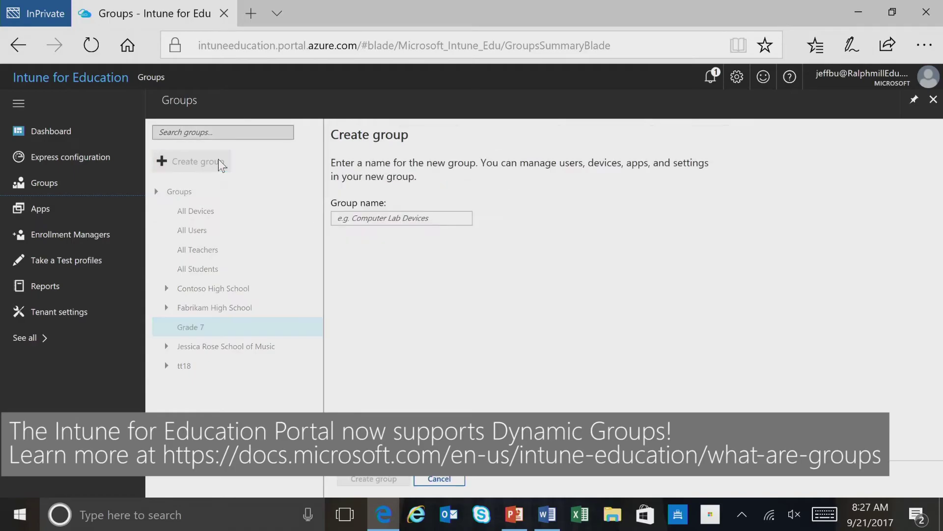
{"action": "left_click", "coordinate": [377, 221]}
{"action": "type", "text": "Gra"}
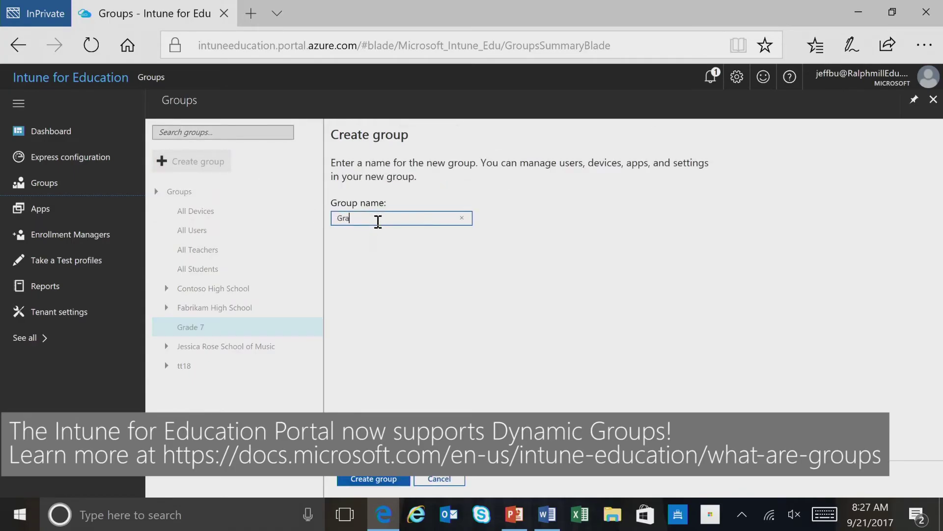
{"action": "type", "text": "de 8"}
{"action": "left_click", "coordinate": [388, 485]}
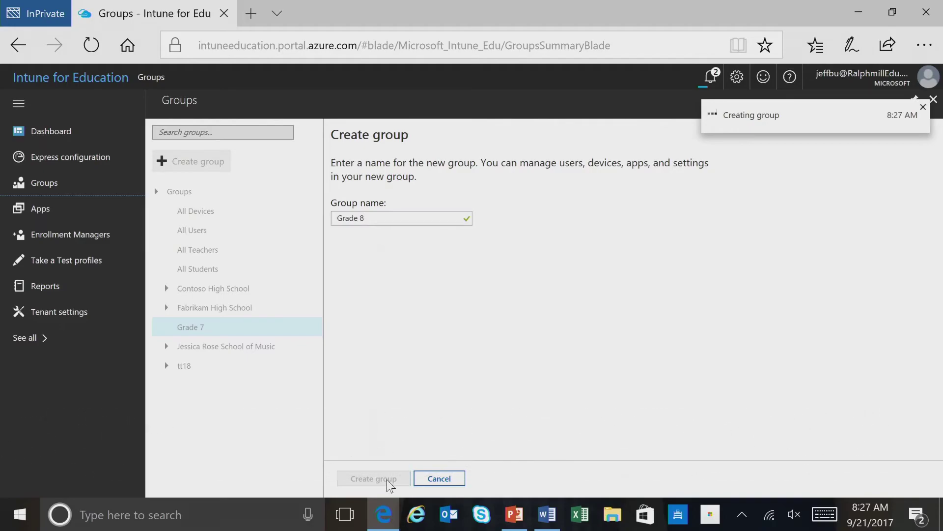
{"action": "left_click", "coordinate": [263, 352]}
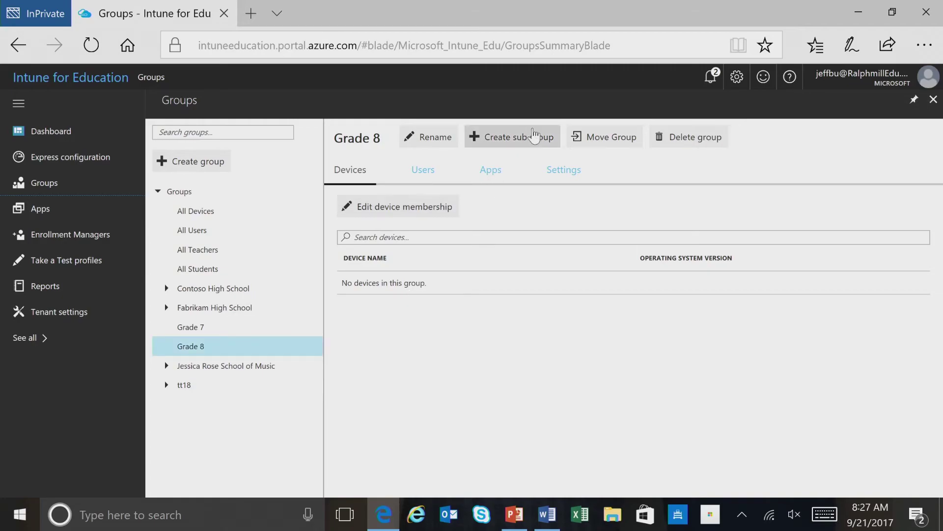
- Add a subgroup named 'Math class' beneath the Grade 8 group
{"action": "left_click", "coordinate": [535, 140]}
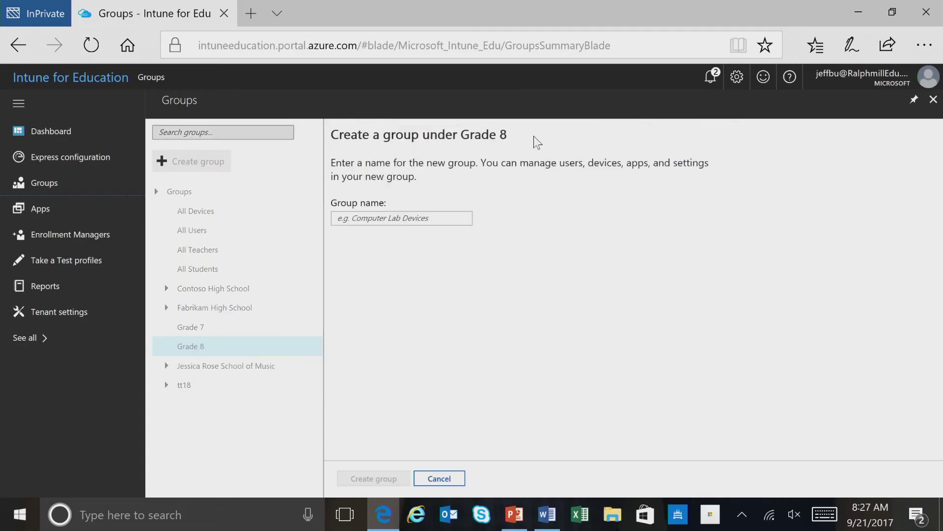
{"action": "left_click", "coordinate": [426, 216]}
{"action": "type", "text": "Math "}
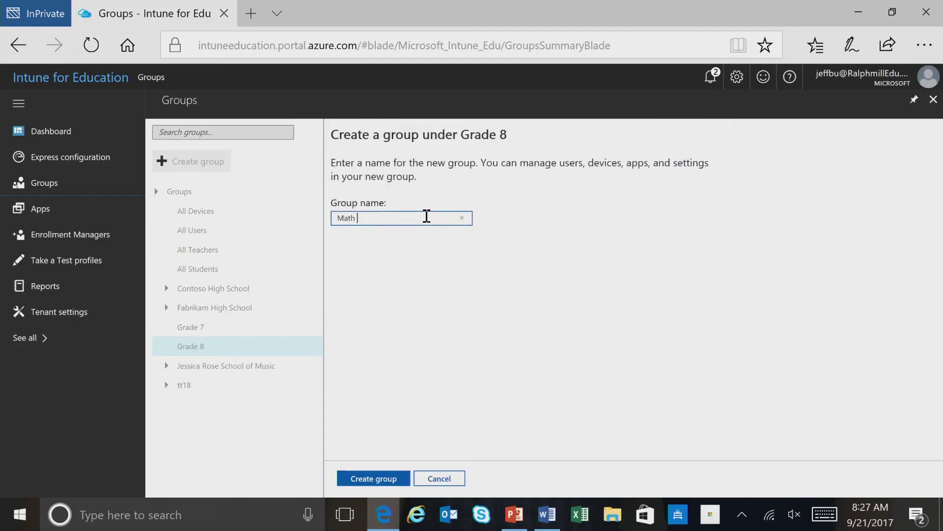
{"action": "type", "text": "class"}
{"action": "left_click", "coordinate": [373, 479]}
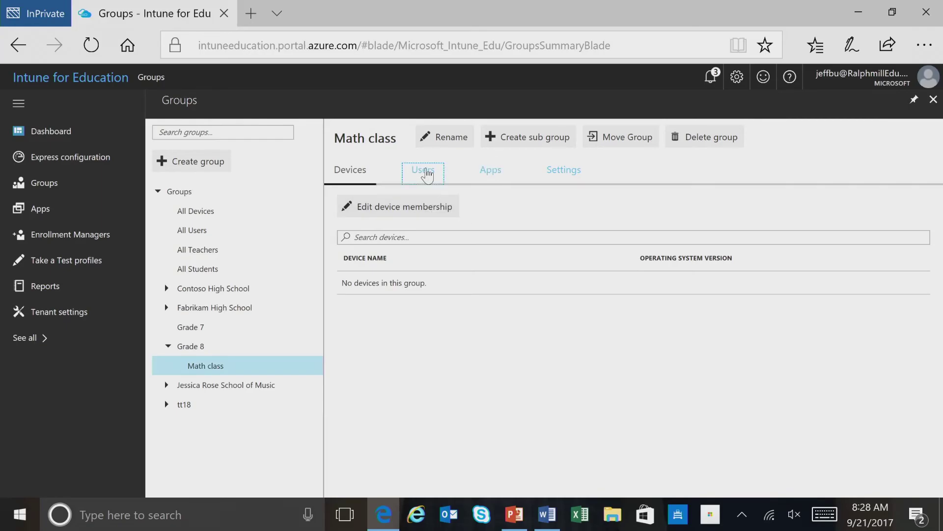
{"action": "left_click", "coordinate": [425, 171]}
- Search 'student', add Student21 to Math class, and save the membership
{"action": "left_click", "coordinate": [433, 216]}
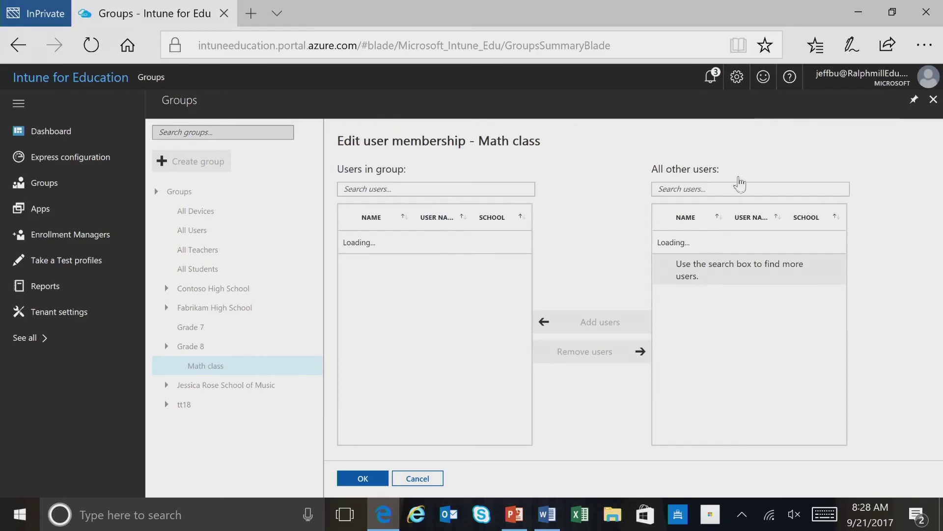
{"action": "left_click", "coordinate": [735, 187]}
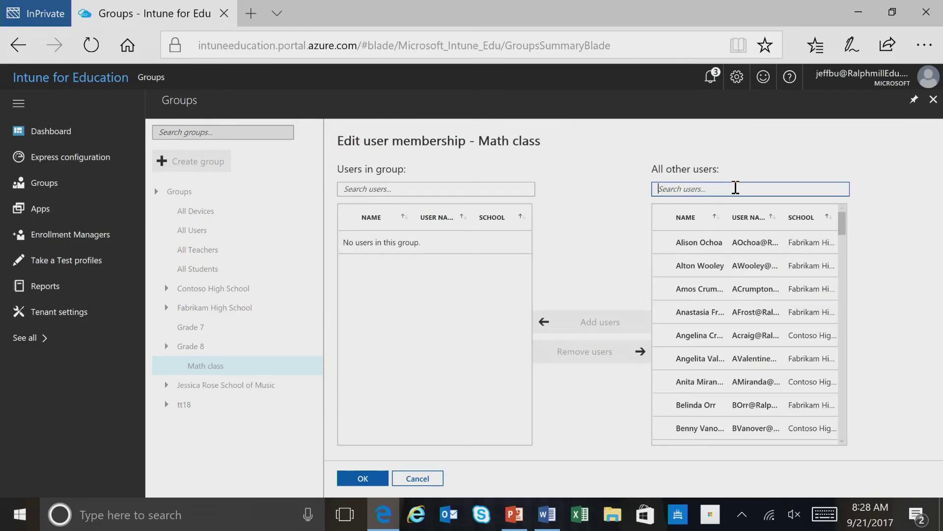
{"action": "type", "text": "stu"}
{"action": "type", "text": "dent"}
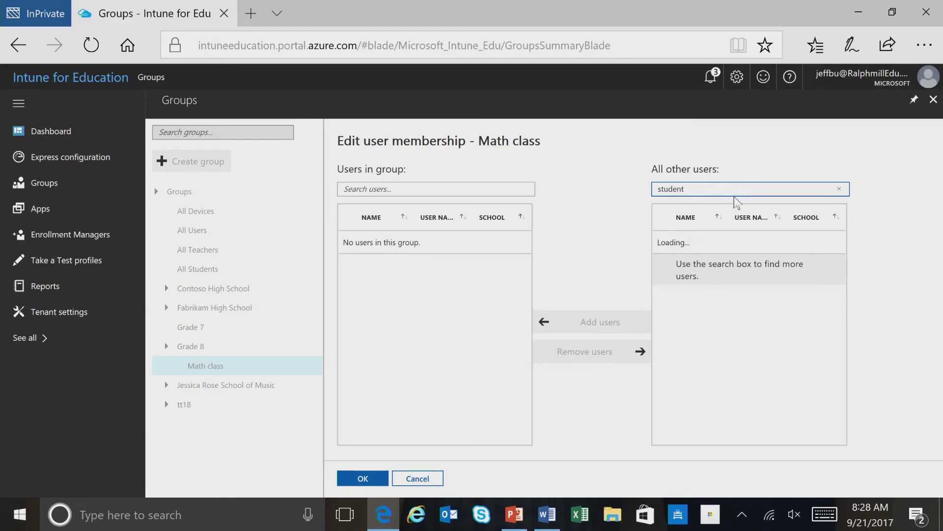
{"action": "mouse_move", "coordinate": [749, 241]}
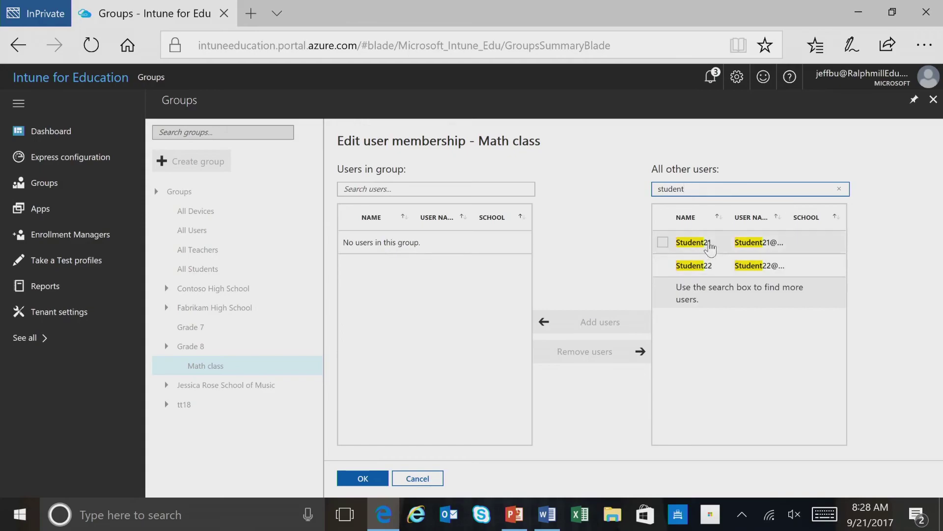
{"action": "left_click", "coordinate": [710, 250]}
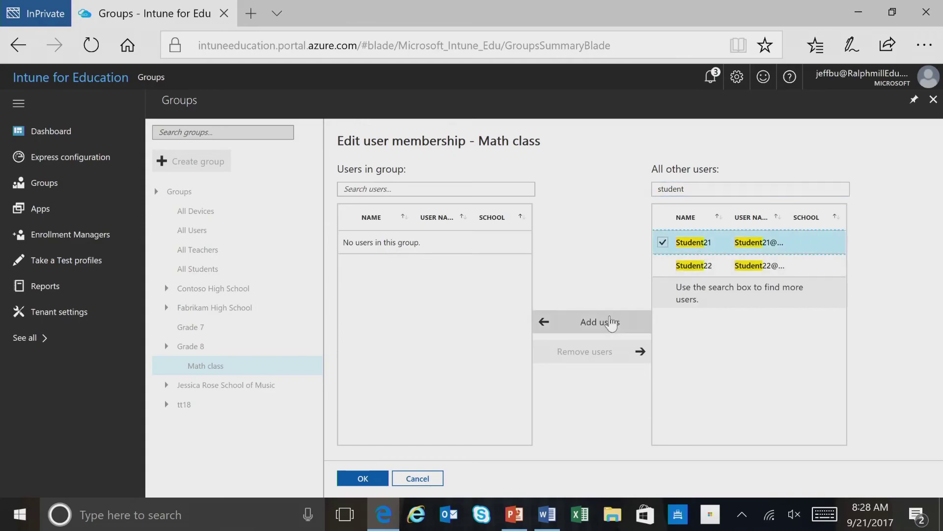
{"action": "left_click", "coordinate": [611, 323]}
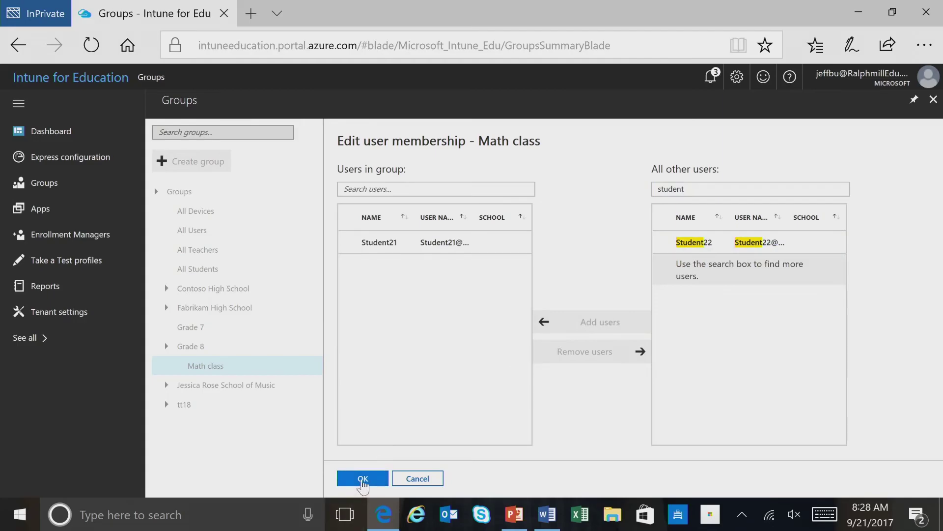
{"action": "left_click", "coordinate": [362, 480]}
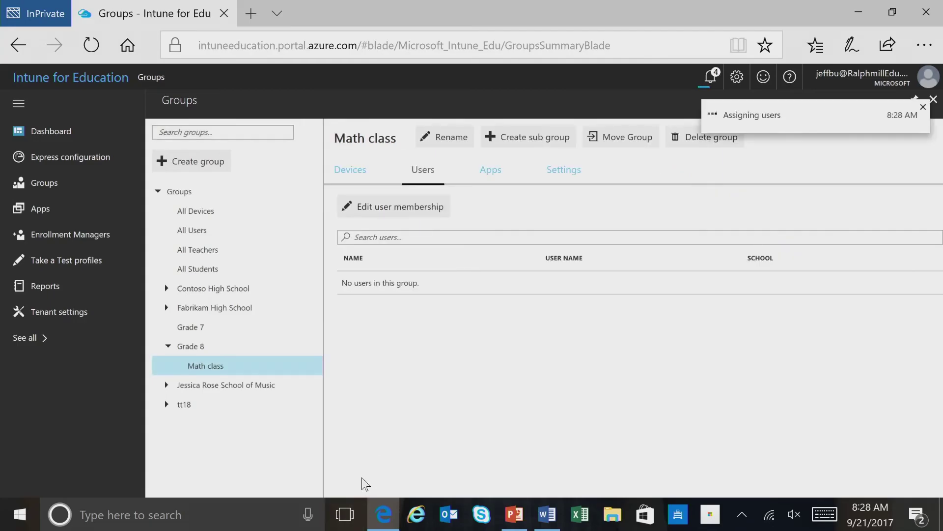